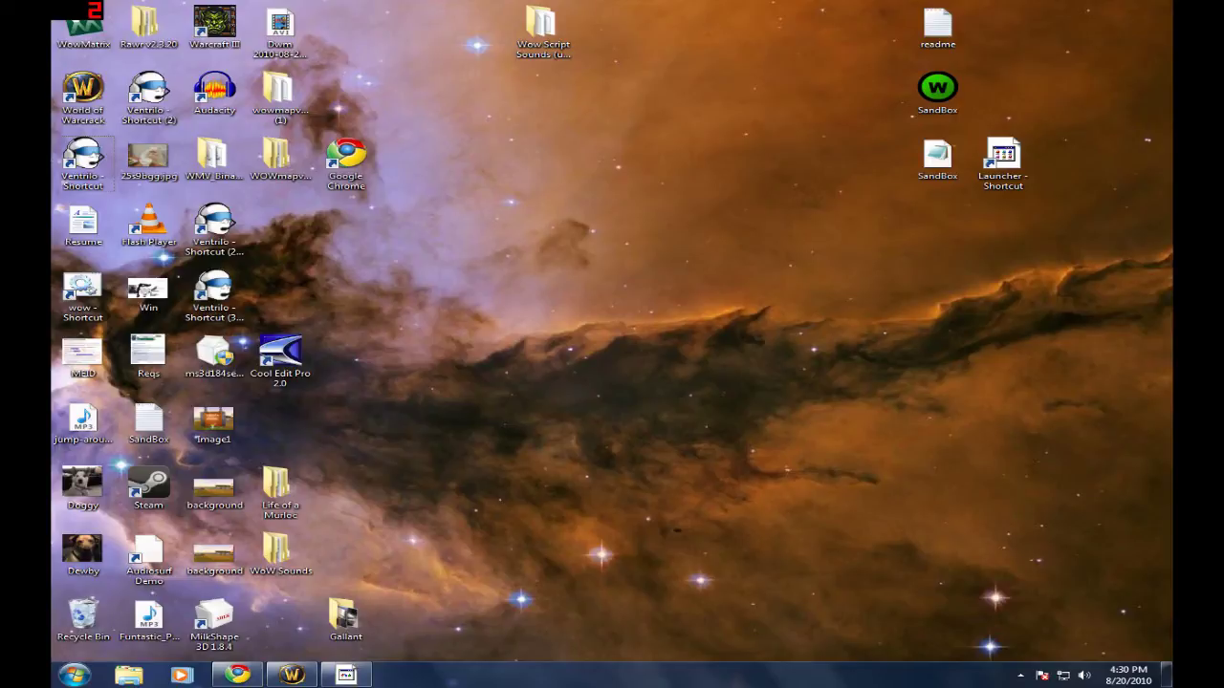
Step: In Chrome, follow the MPQ Archives download result and download the 32-bit MPQ Editor v 3.1.0.473 without listfiles
click(237, 675)
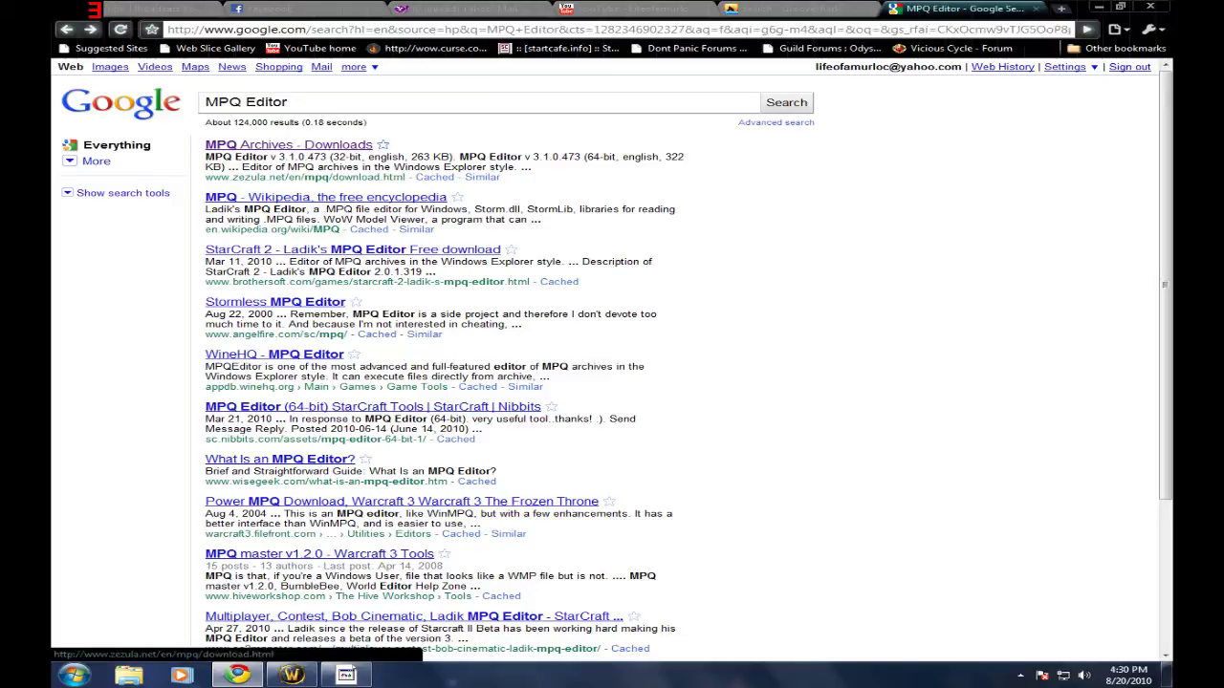
click(289, 144)
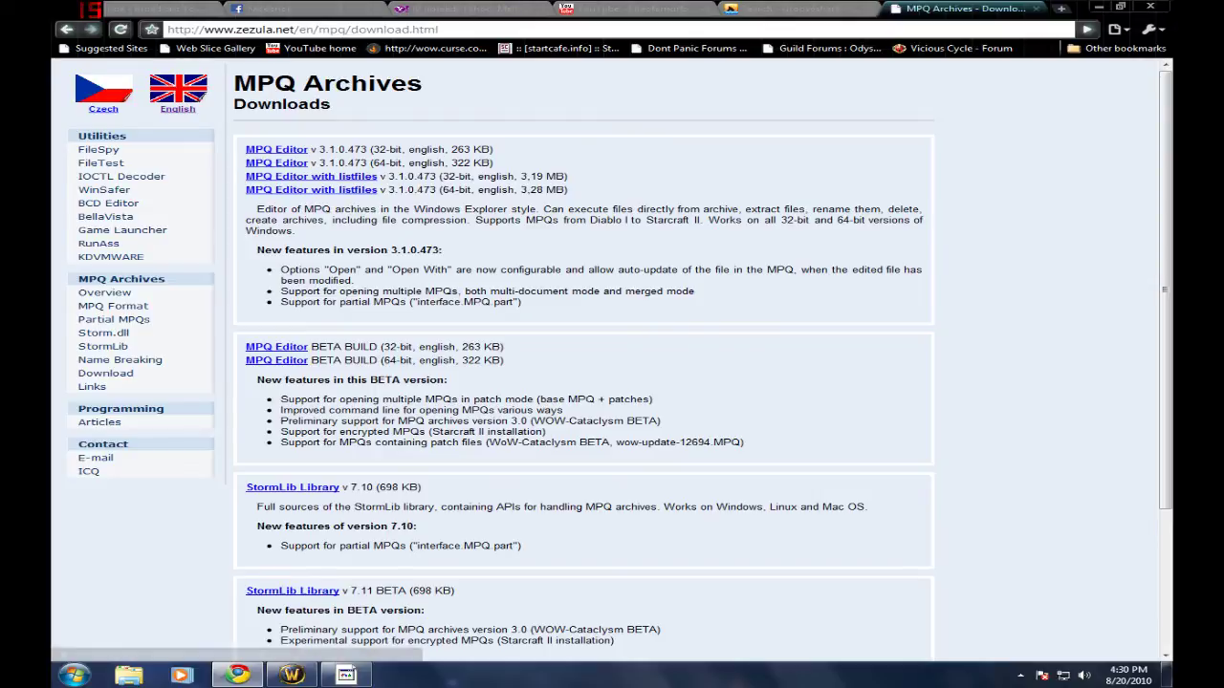
click(277, 150)
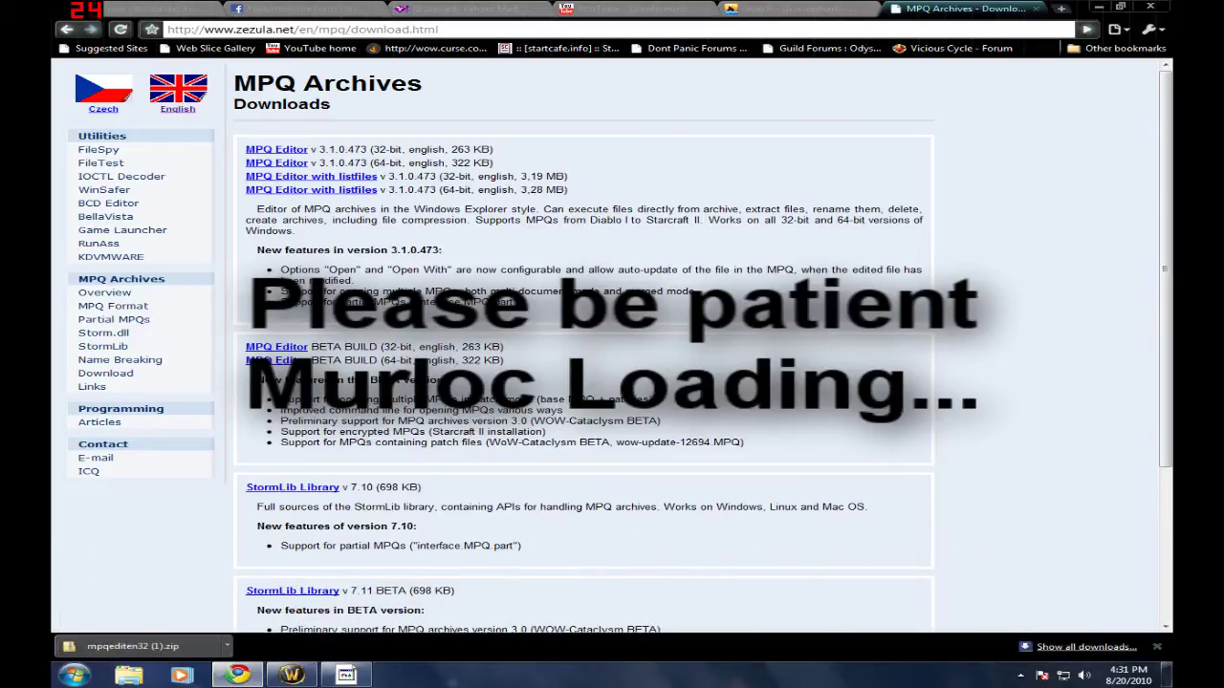
Step: Open the downloaded mpqediten32 (1).zip and run MPQEditor directly from it, minimizing the windows that are no longer needed
click(133, 646)
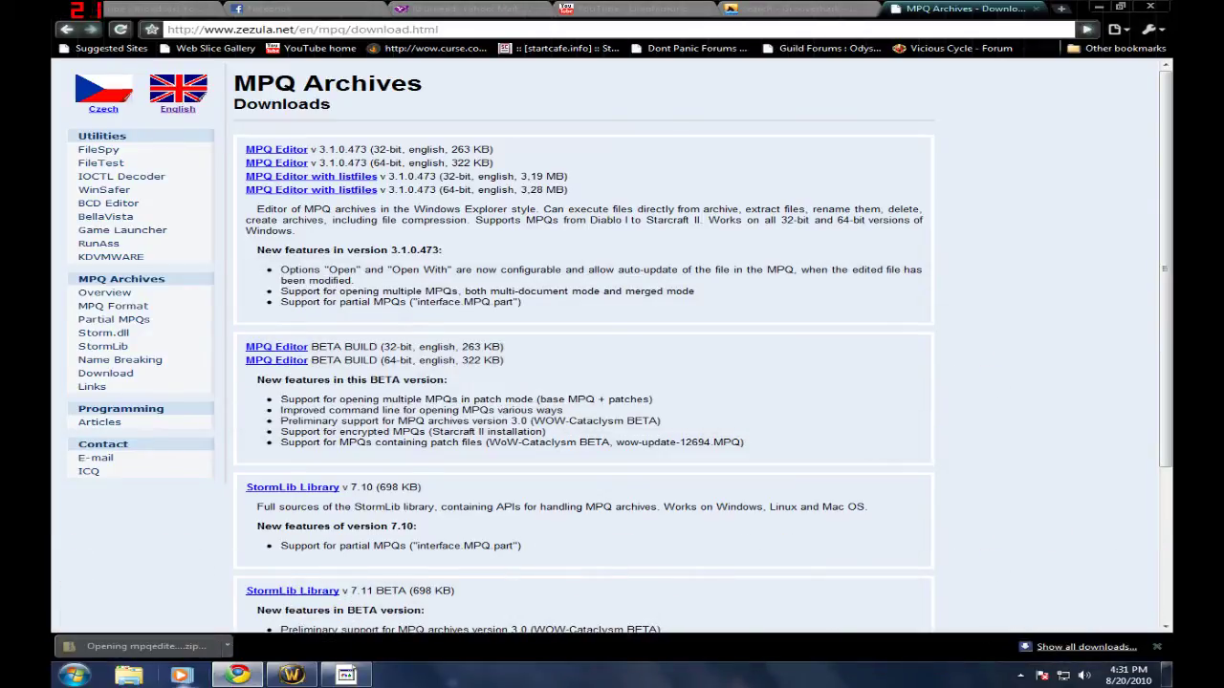
click(1100, 7)
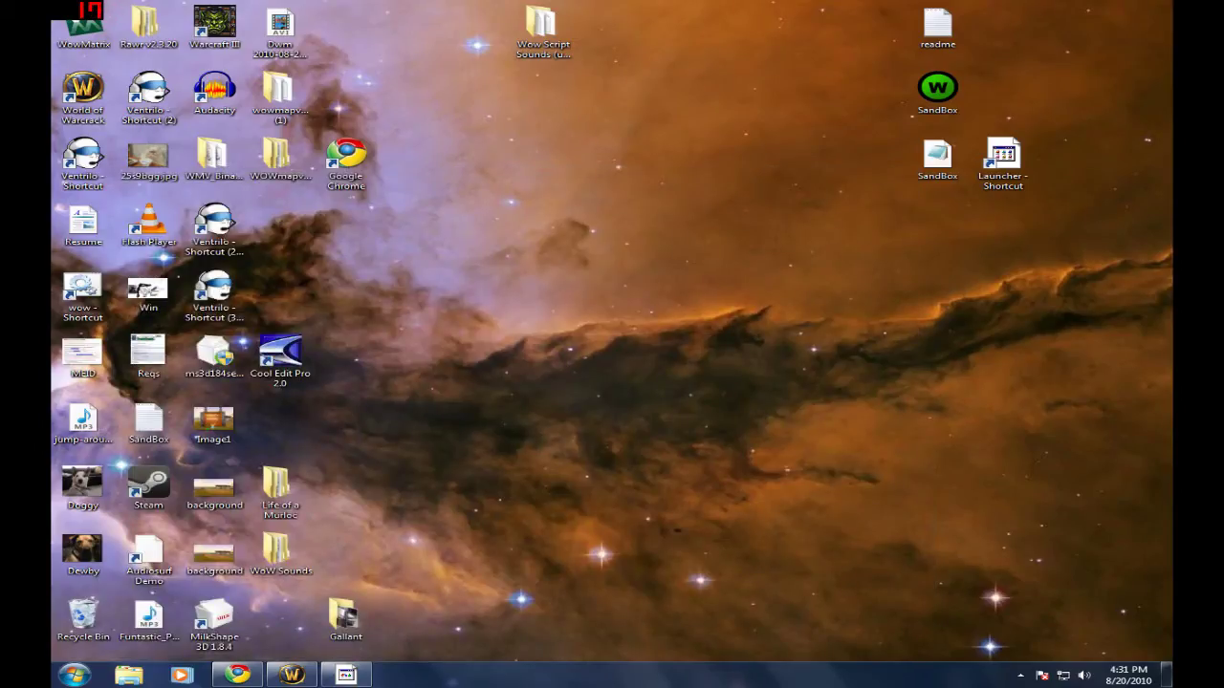
key(super+e)
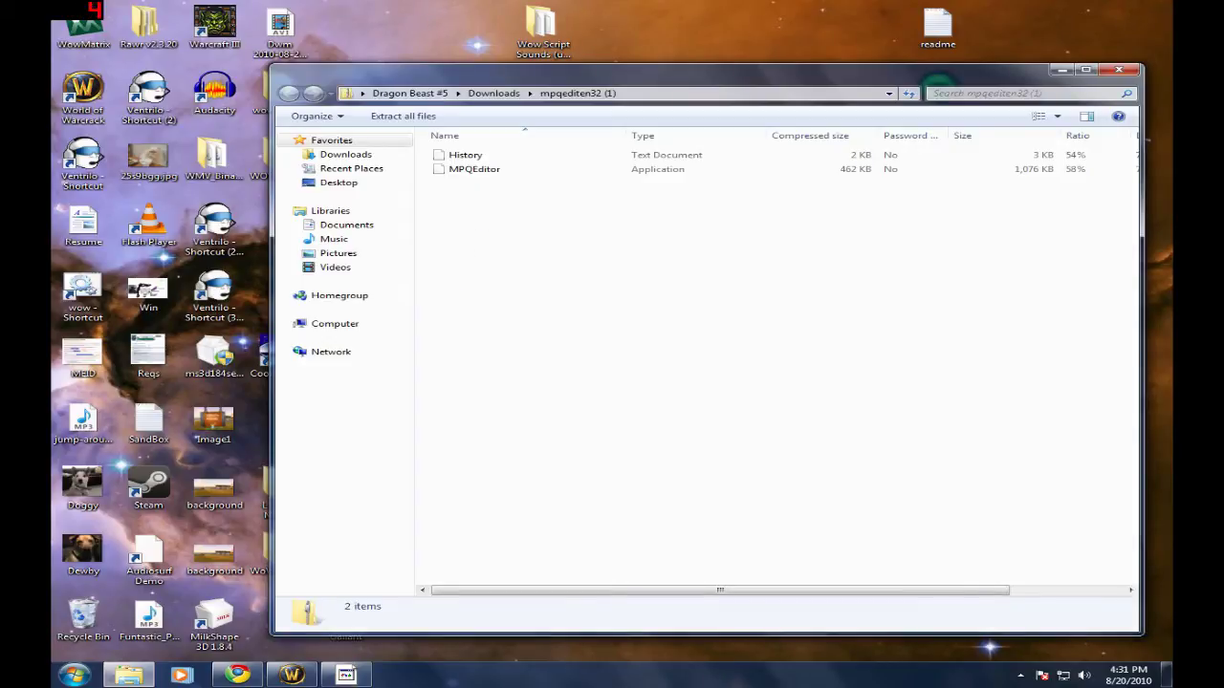
double_click(474, 169)
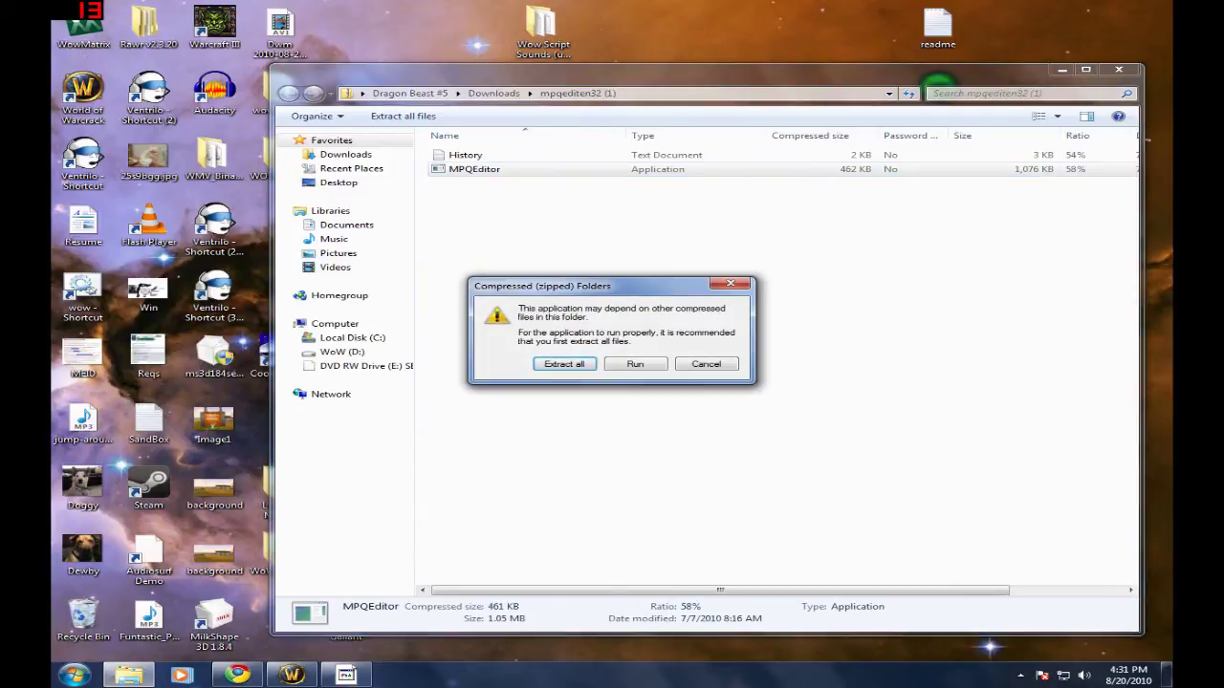
click(635, 365)
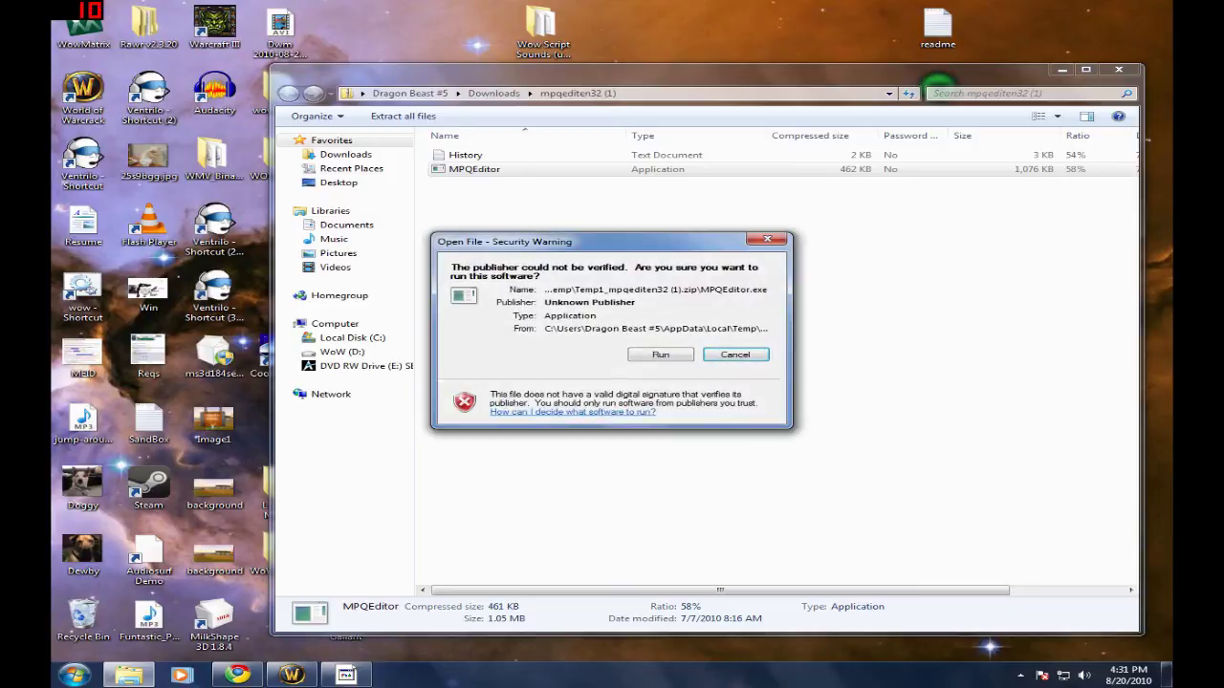
click(661, 355)
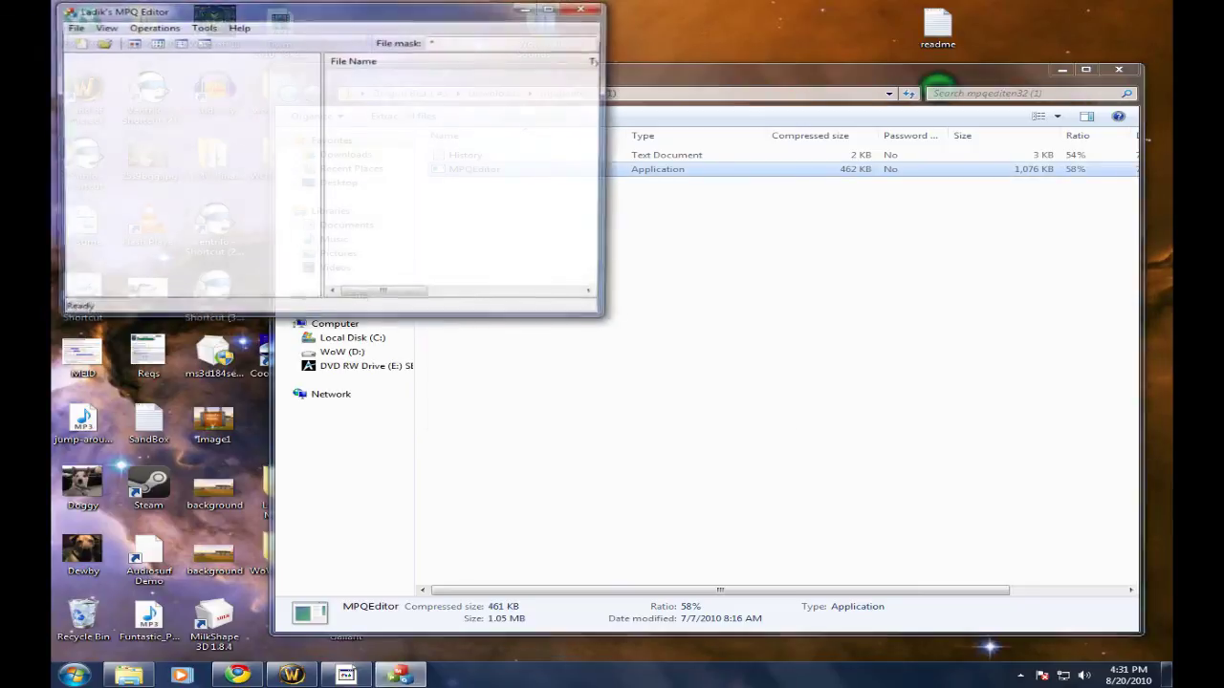
click(1061, 70)
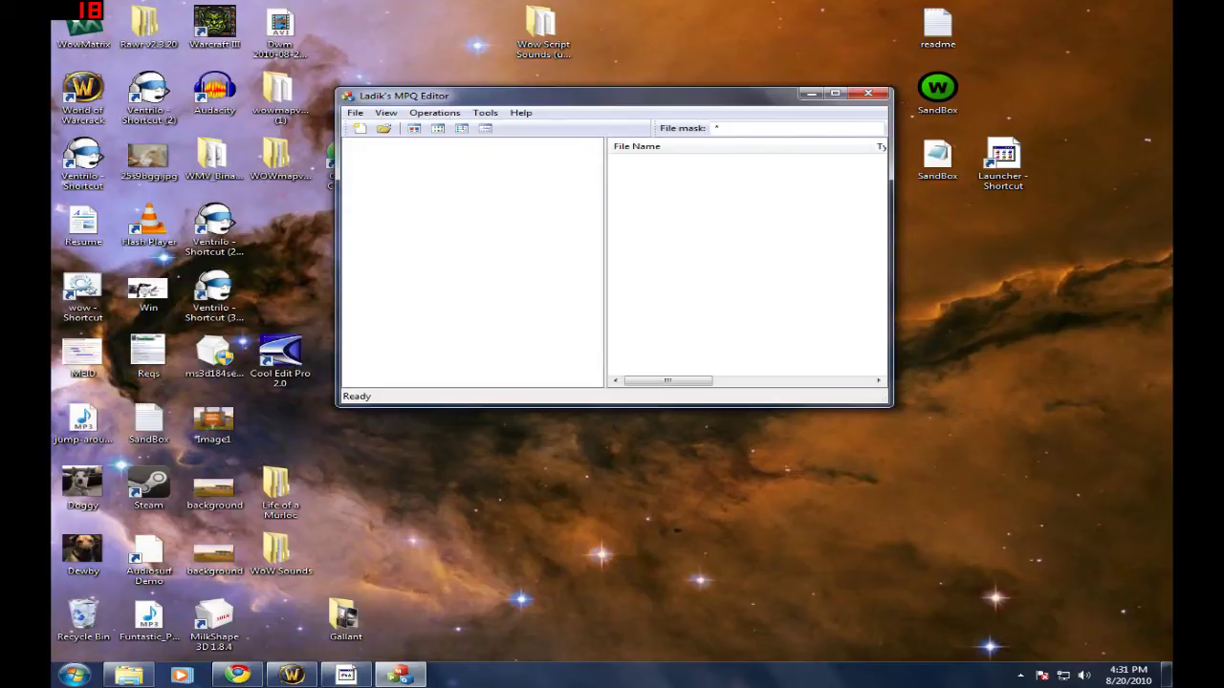
Step: Bring up the Open MPQ dialog and browse the Users, Public and Program Files folders on drive C
click(354, 112)
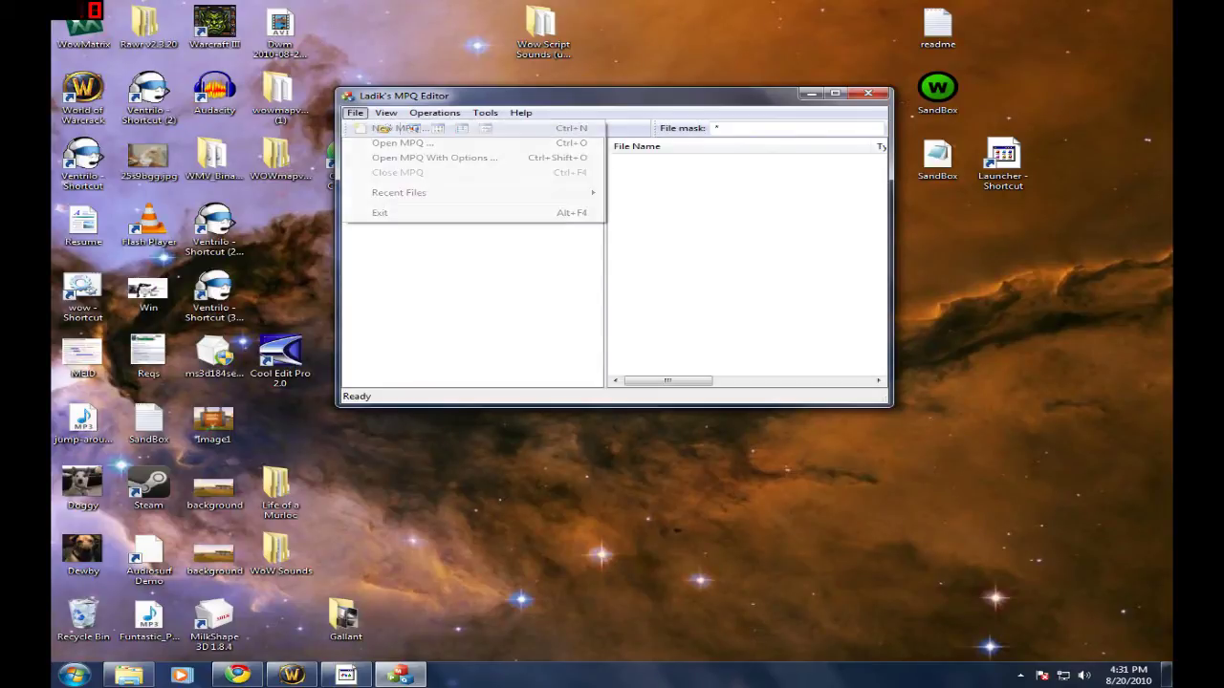
click(402, 143)
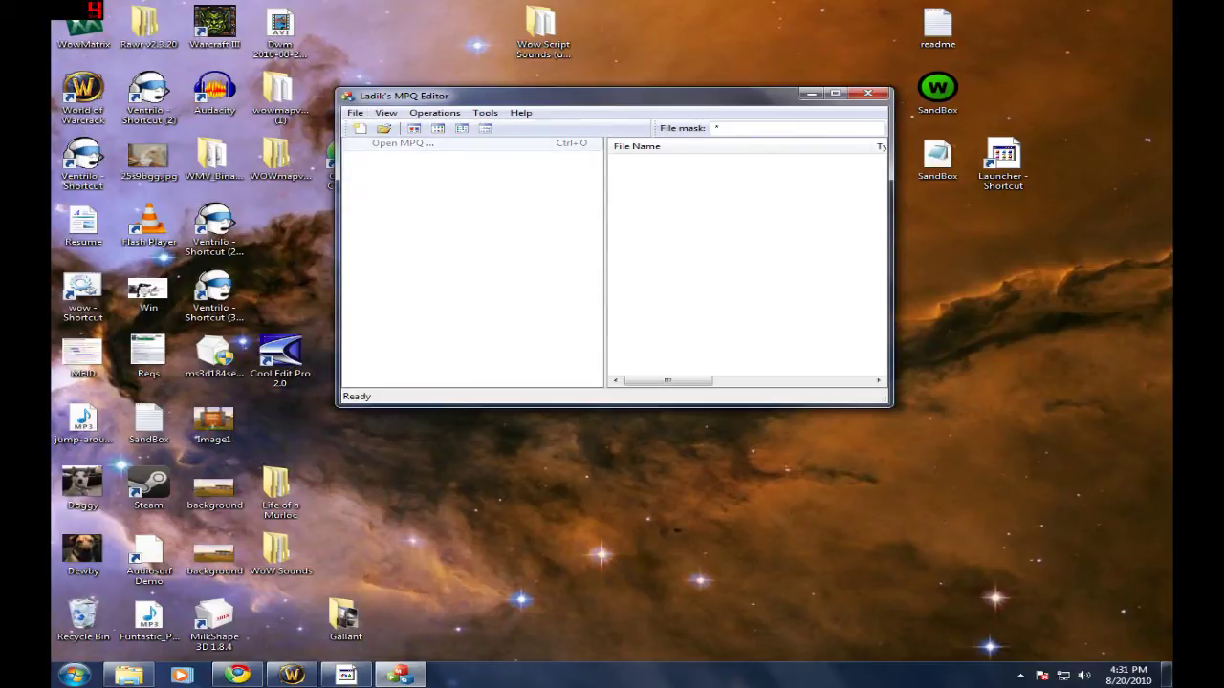
key(ctrl+o)
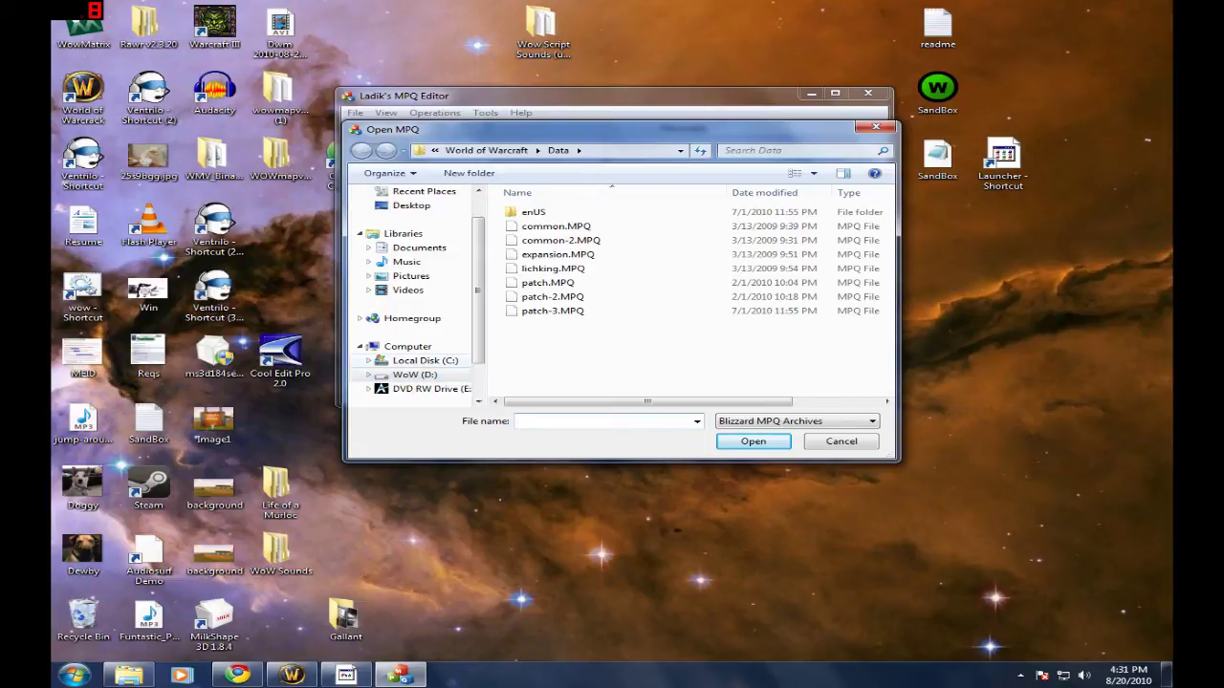
click(421, 360)
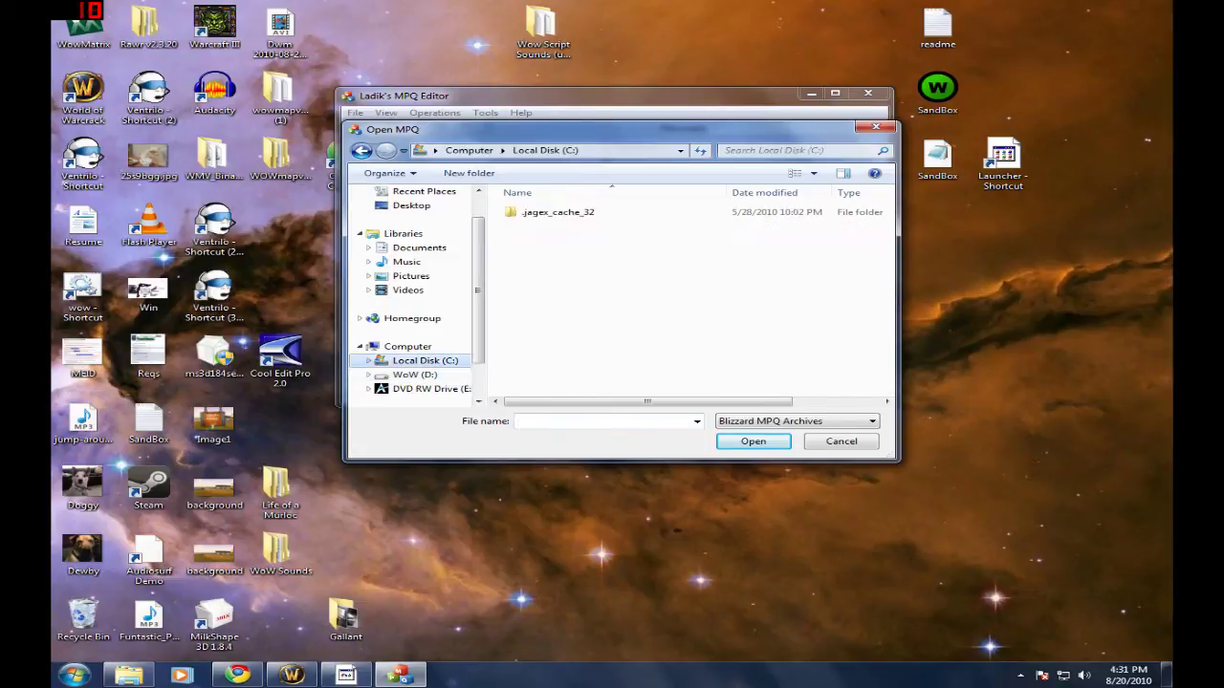
drag(887, 258, 887, 328)
double_click(536, 331)
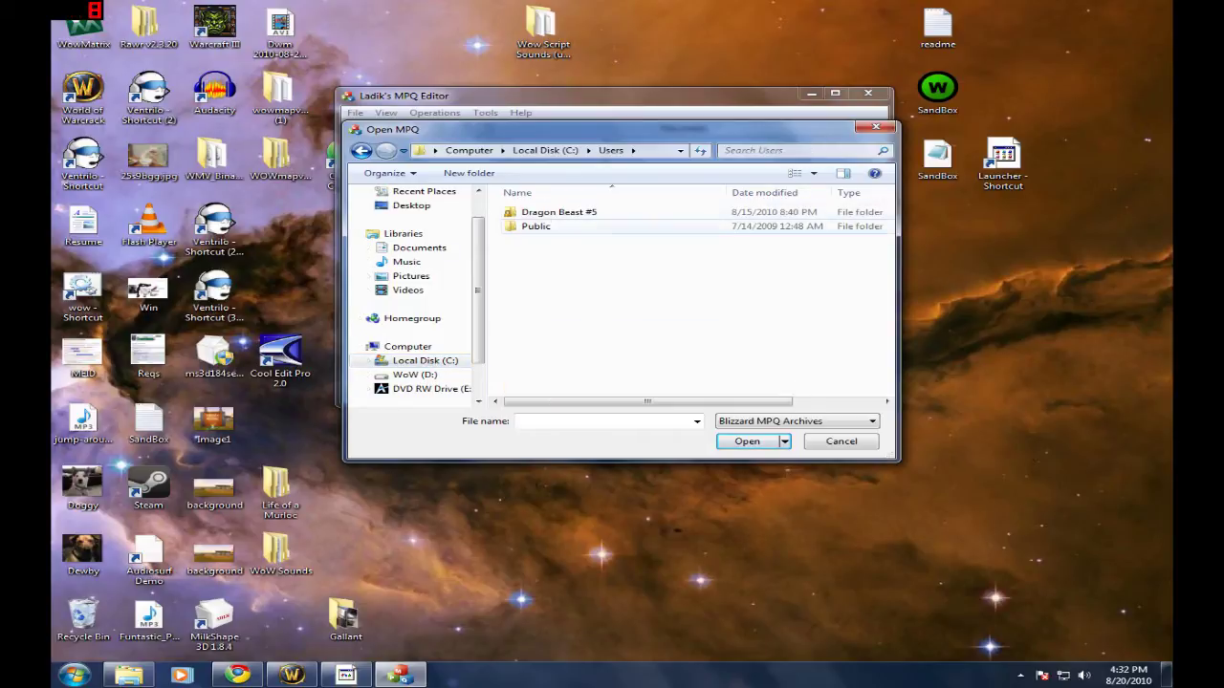
double_click(536, 227)
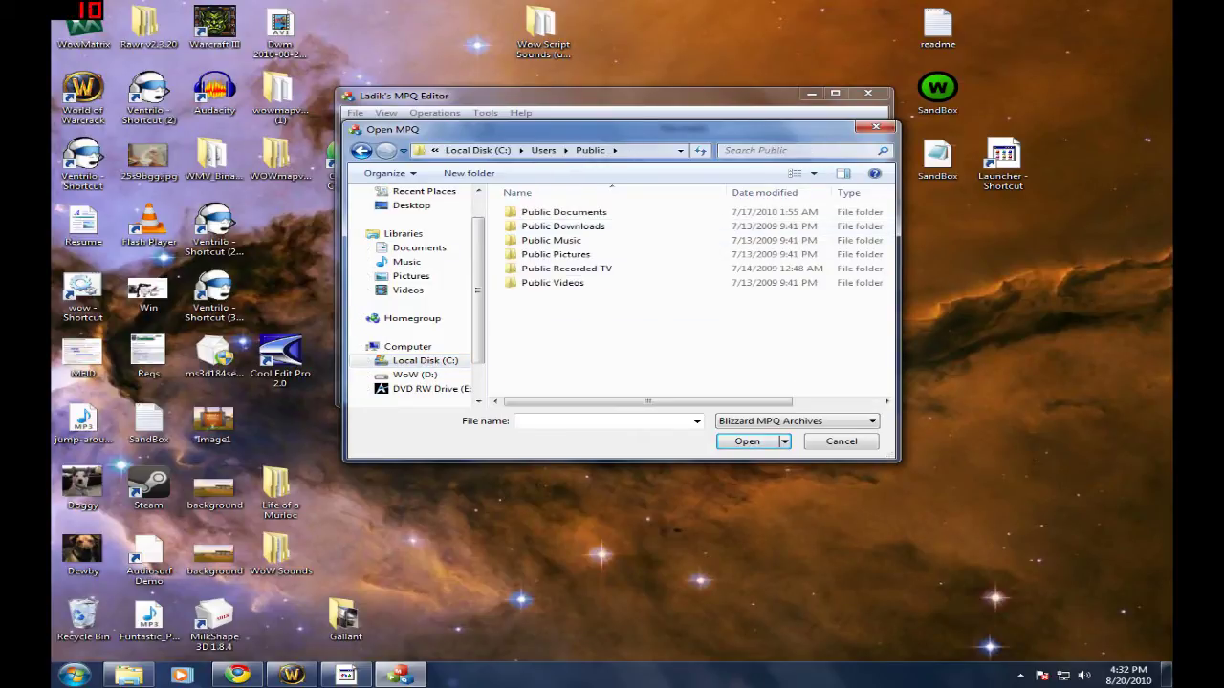
click(424, 362)
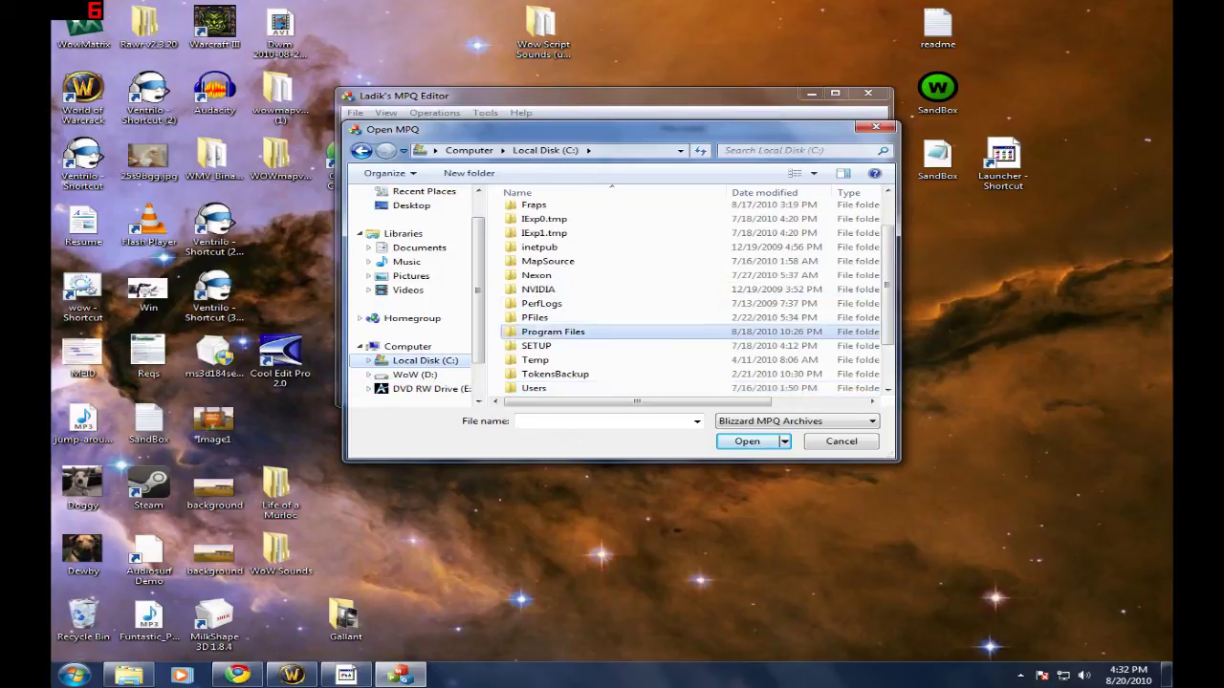
double_click(552, 332)
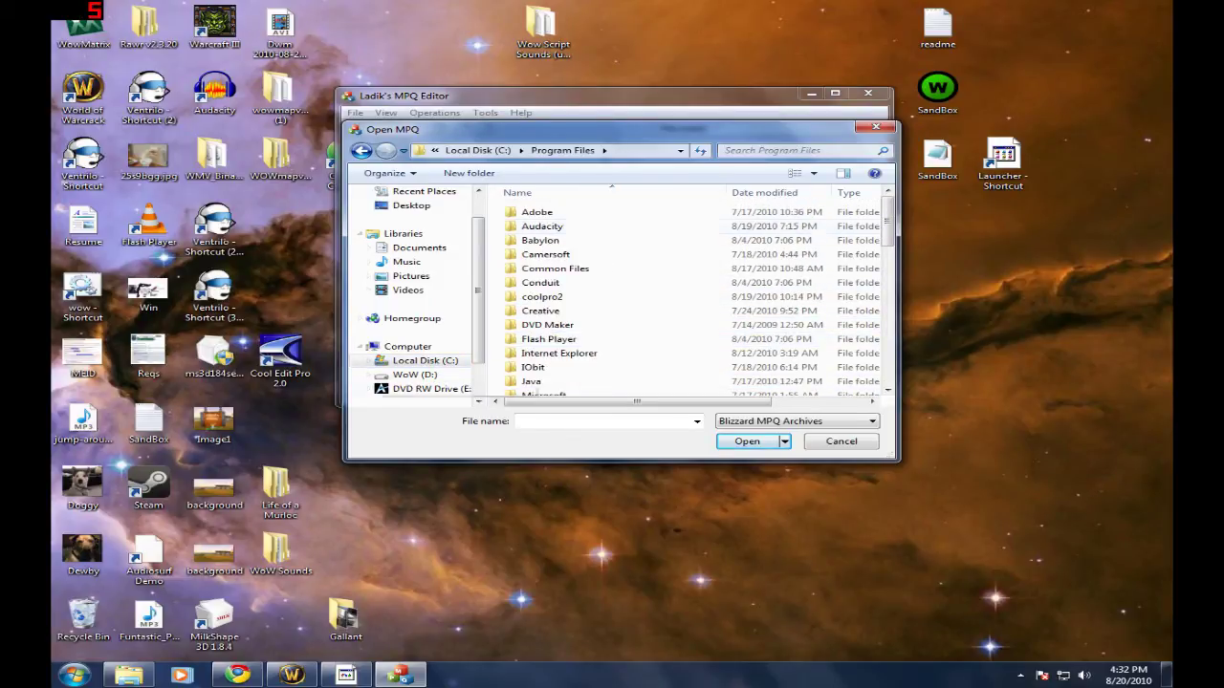
Step: Try to open common.MPQ from the World of Warcraft Data folder on drive D
click(414, 374)
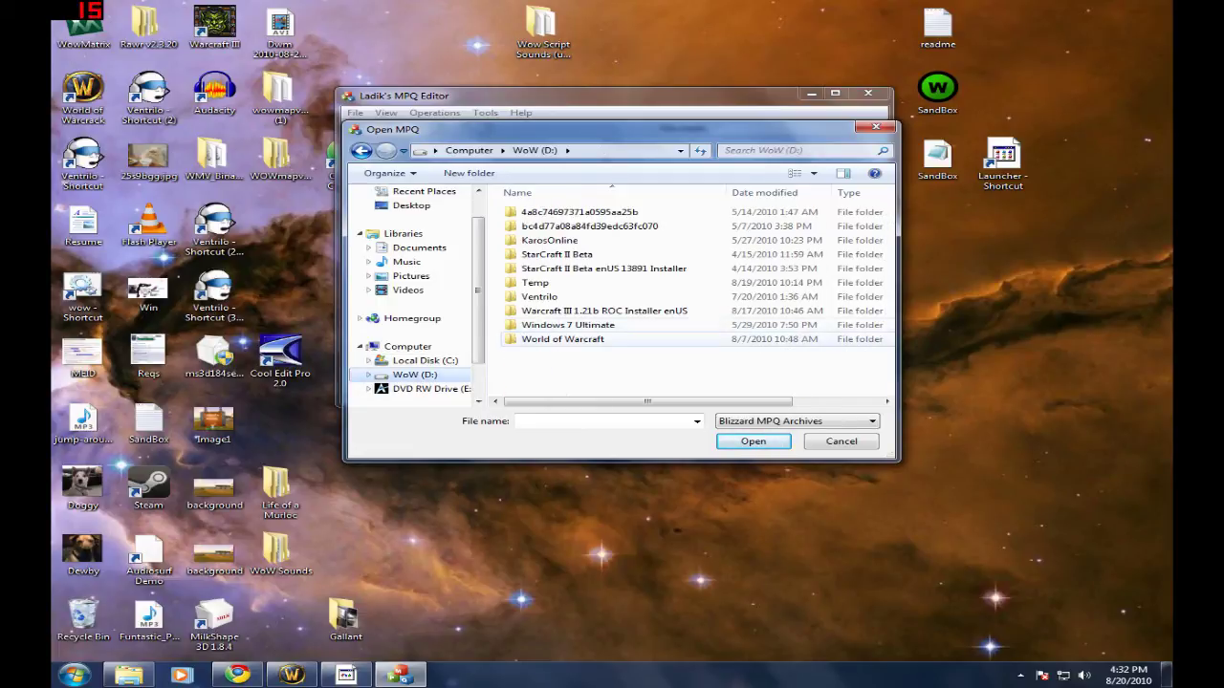
double_click(563, 340)
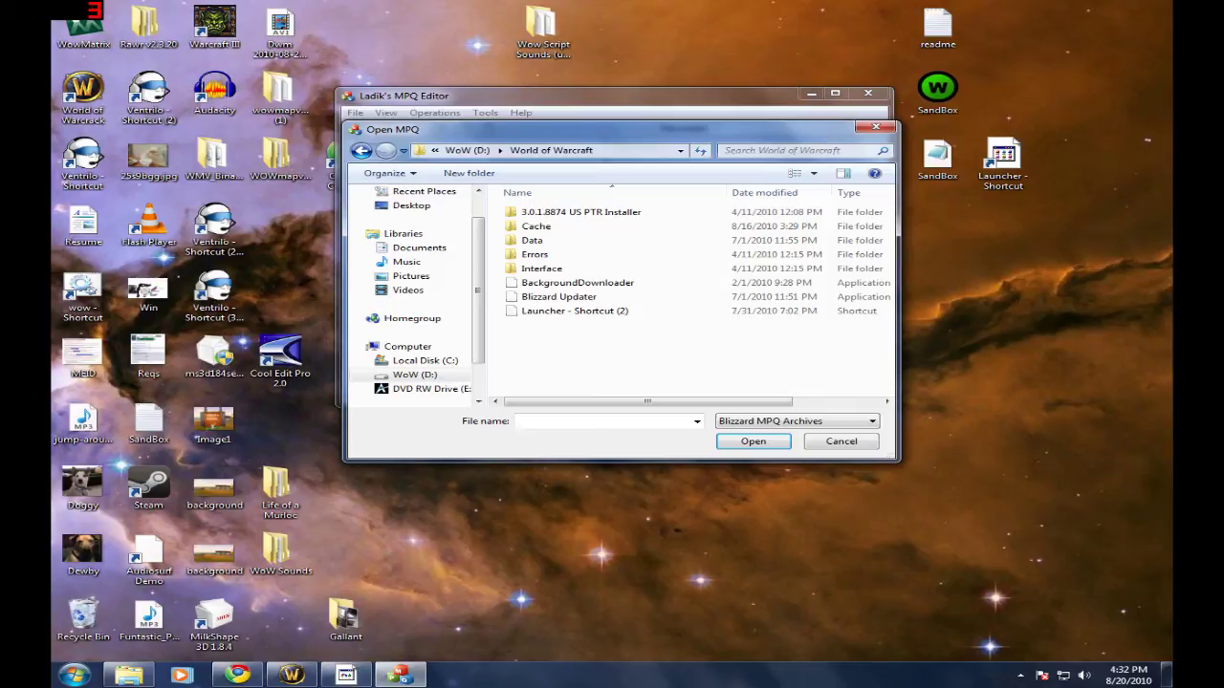
double_click(532, 240)
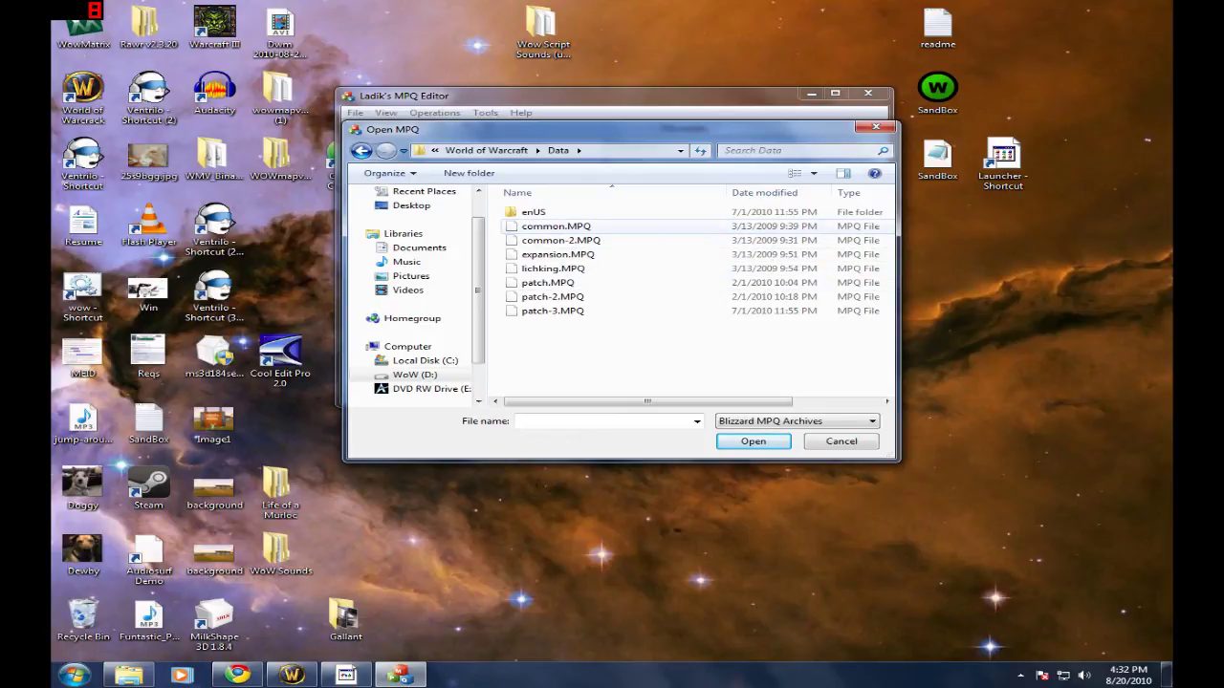
double_click(557, 225)
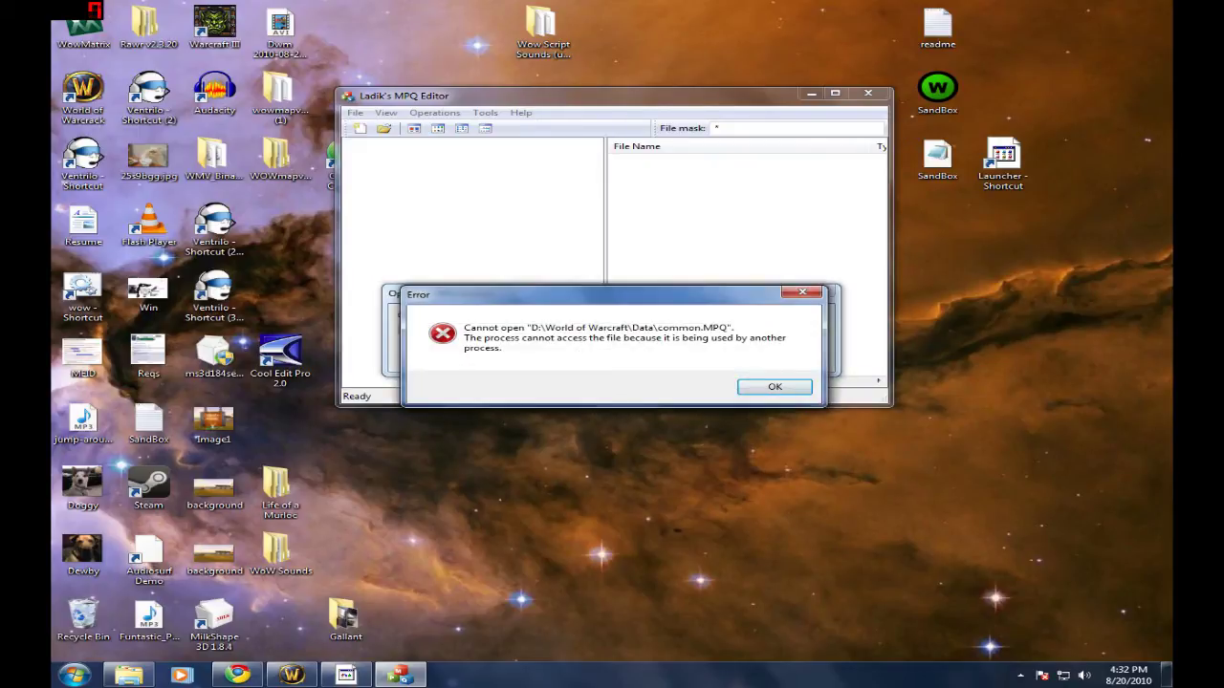
click(774, 387)
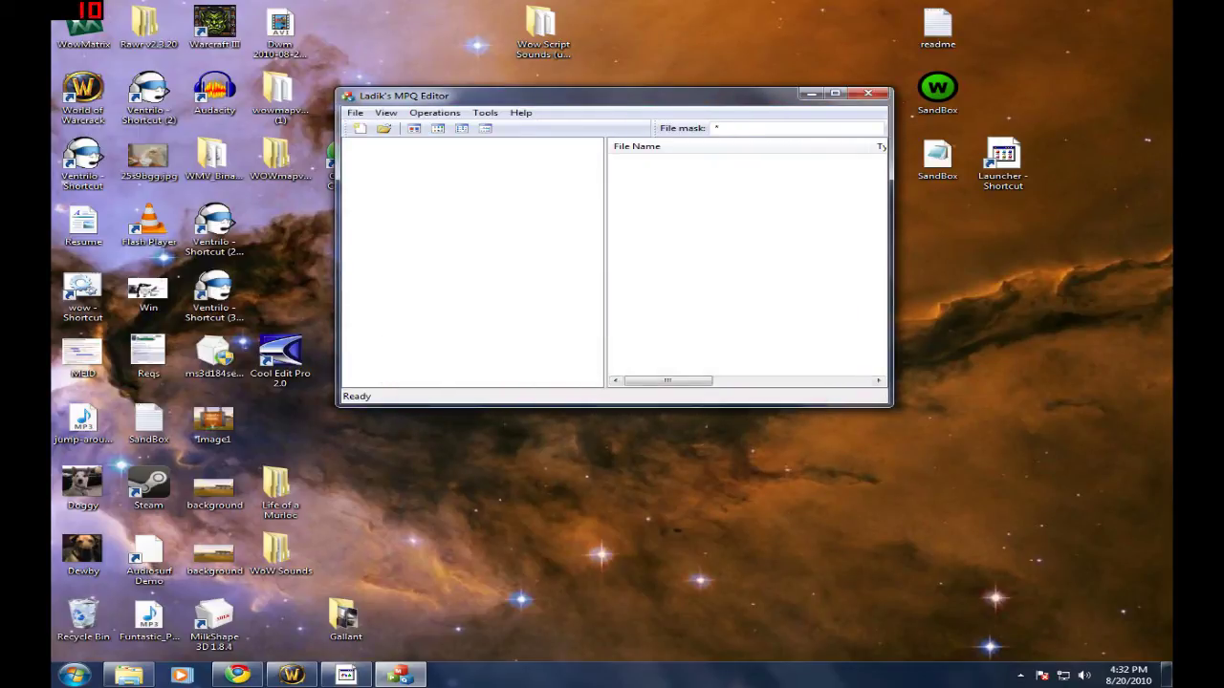
Step: Close the running World of Warcraft game and open common.MPQ from its Data folder
right_click(291, 675)
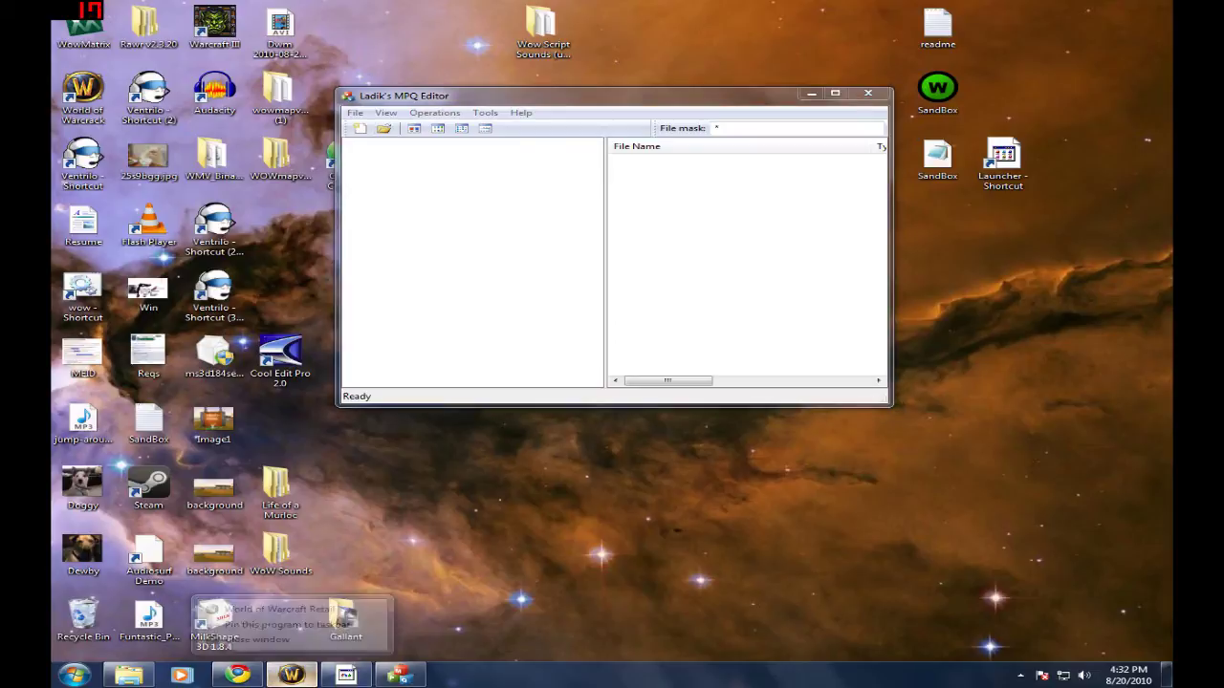
click(281, 639)
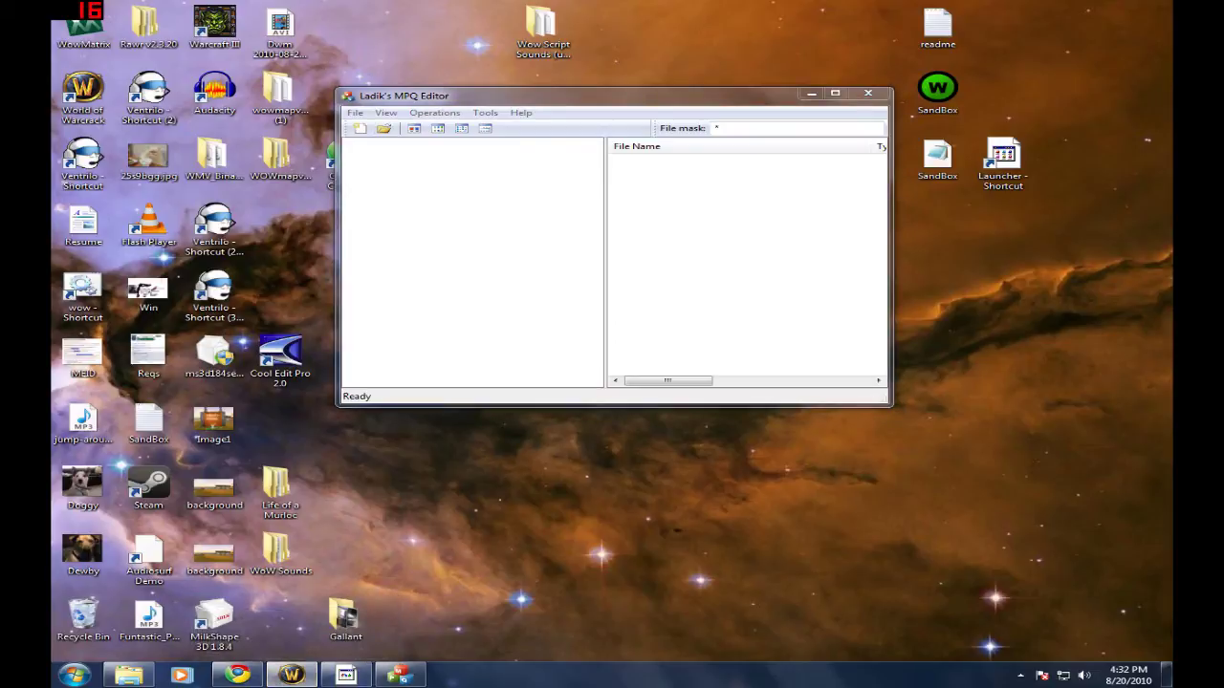
click(355, 113)
key(Down)
key(Down)
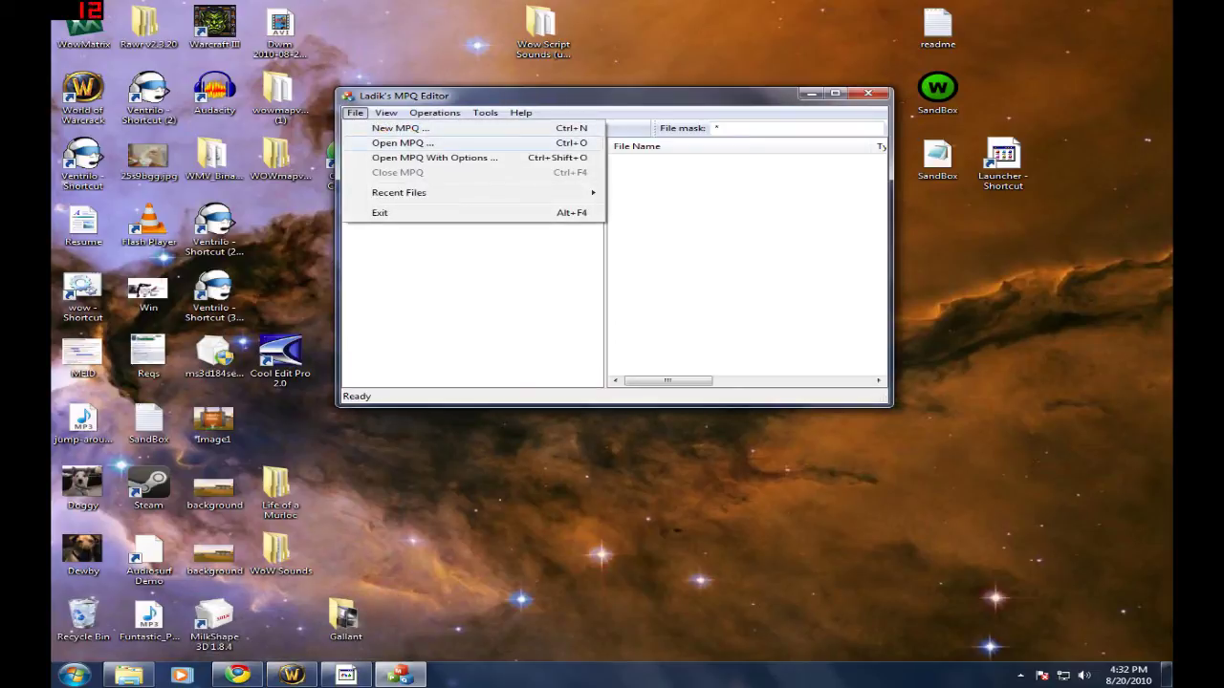
key(Return)
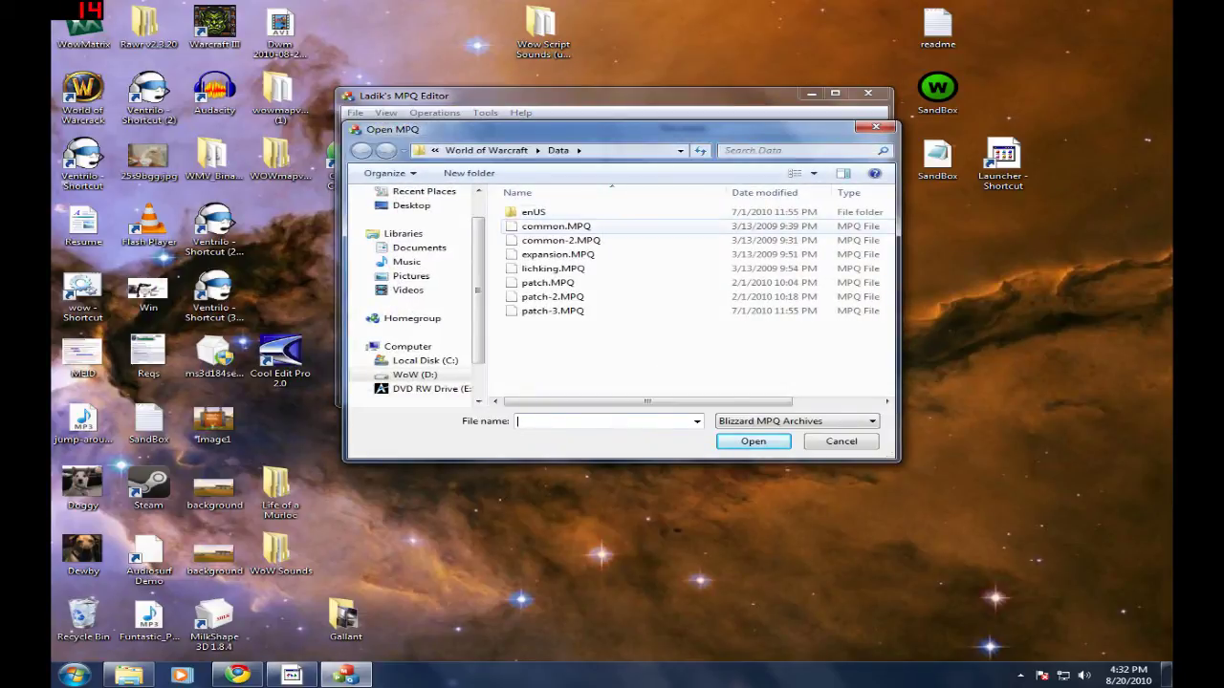
double_click(557, 226)
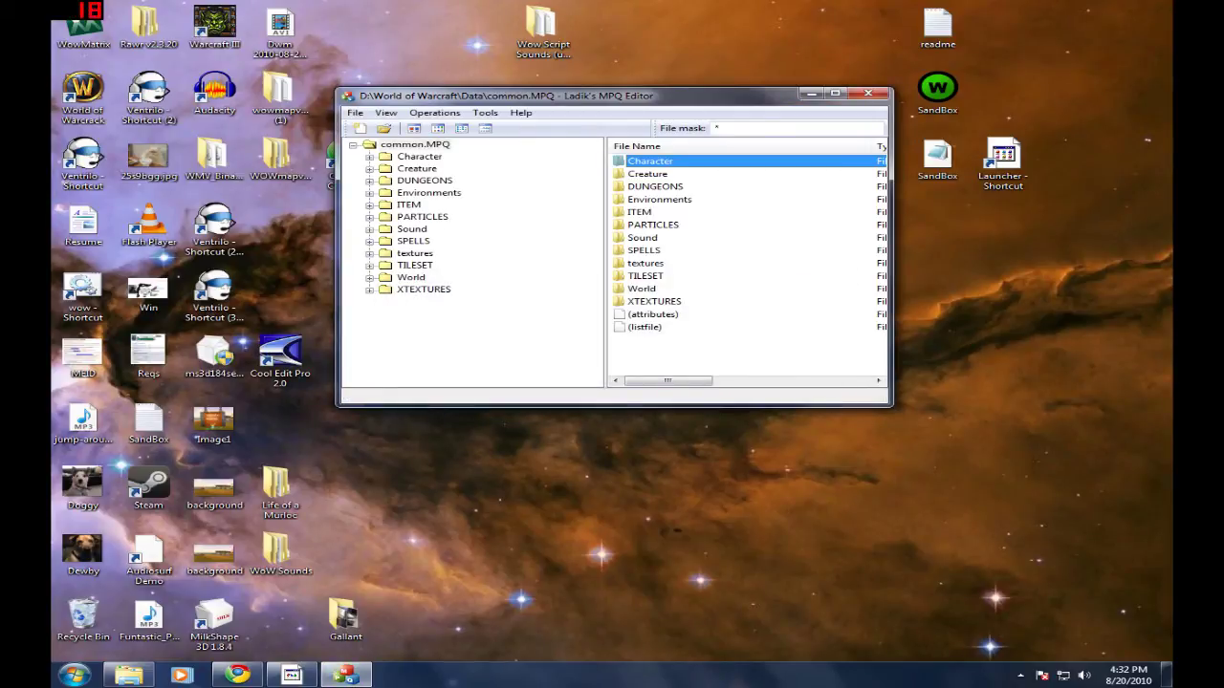
Step: Try to extract all folders inside Sound to the desktop's WoW Sounds folder, cancelling instead of overwriting existing files
click(412, 230)
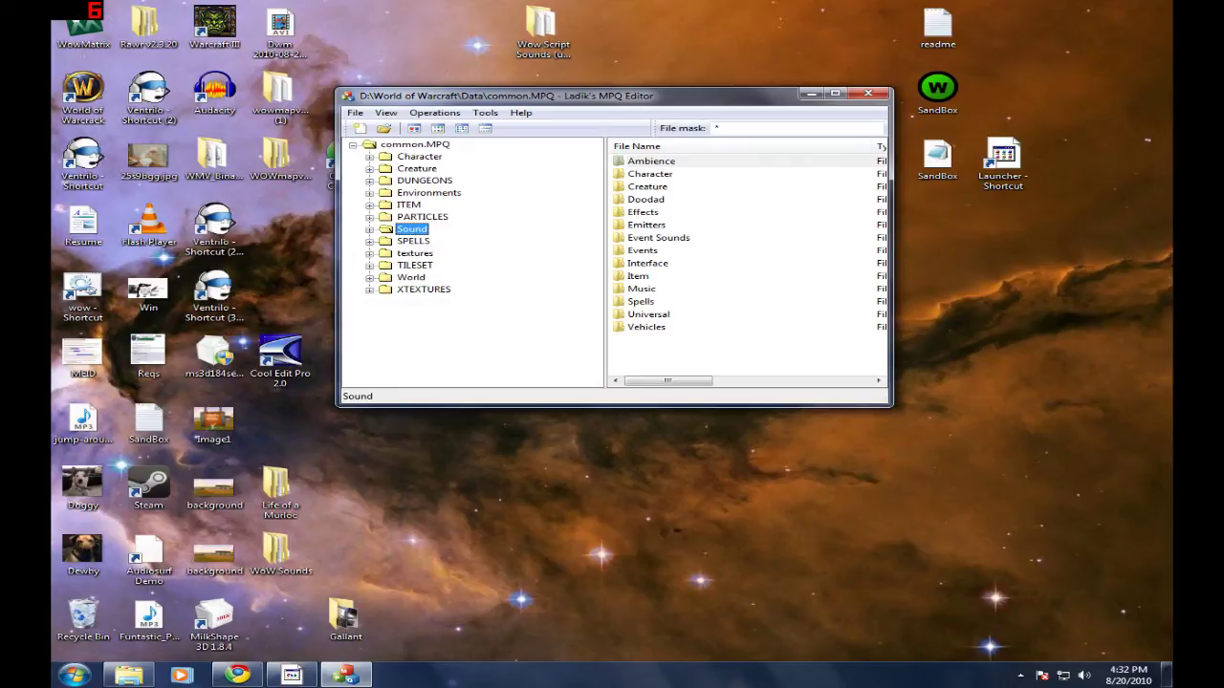
drag(668, 353, 657, 158)
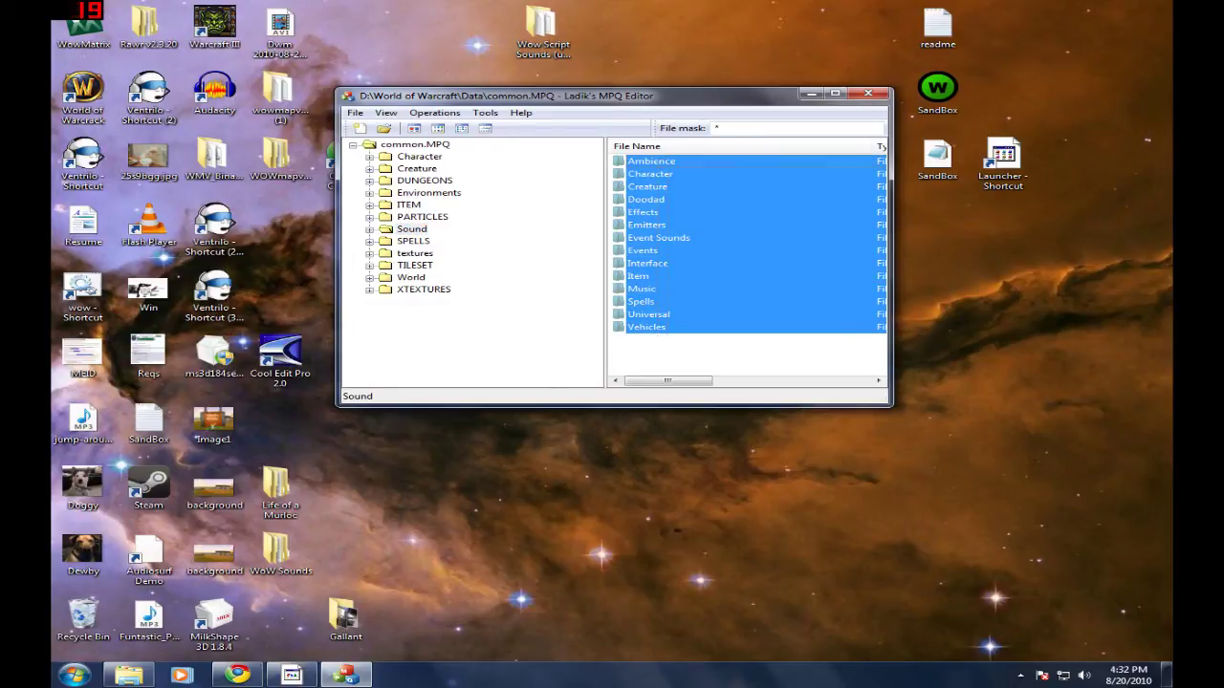
right_click(665, 161)
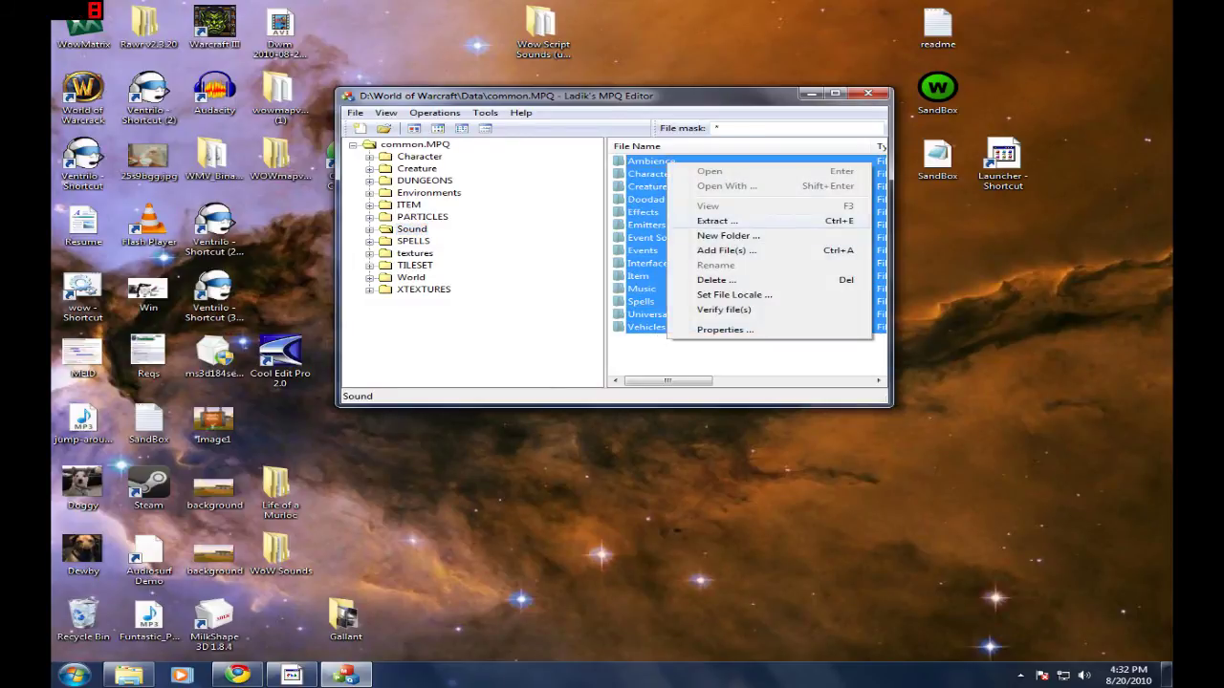
click(703, 235)
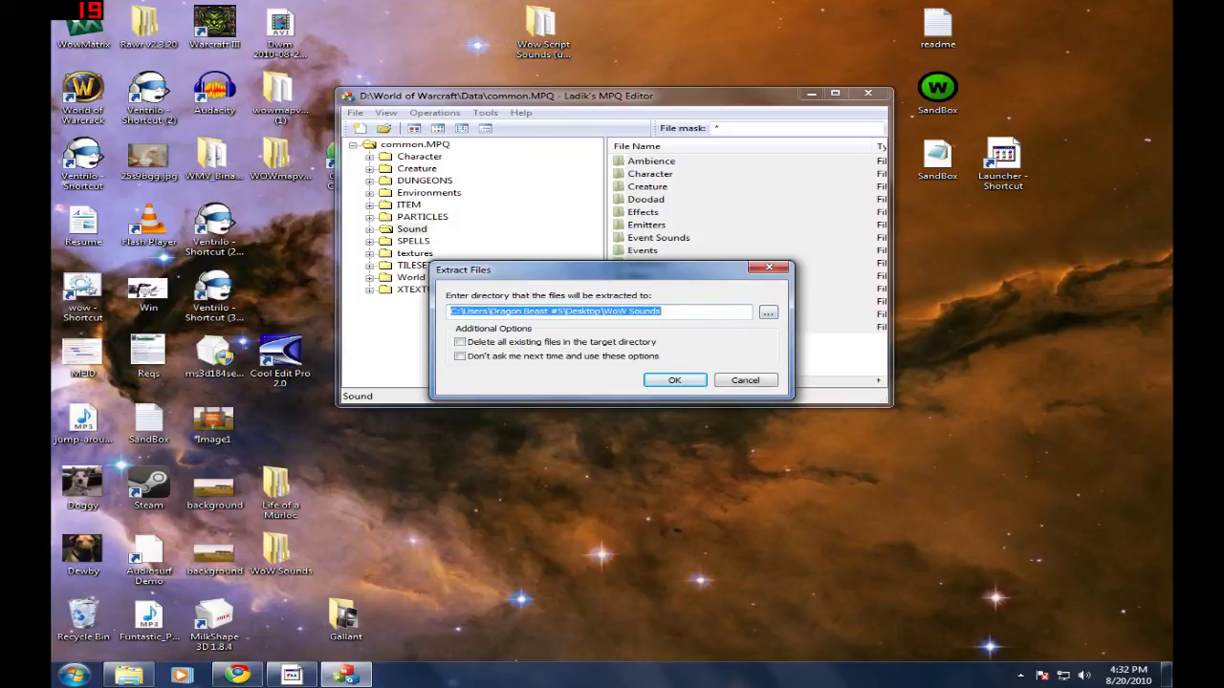
click(669, 311)
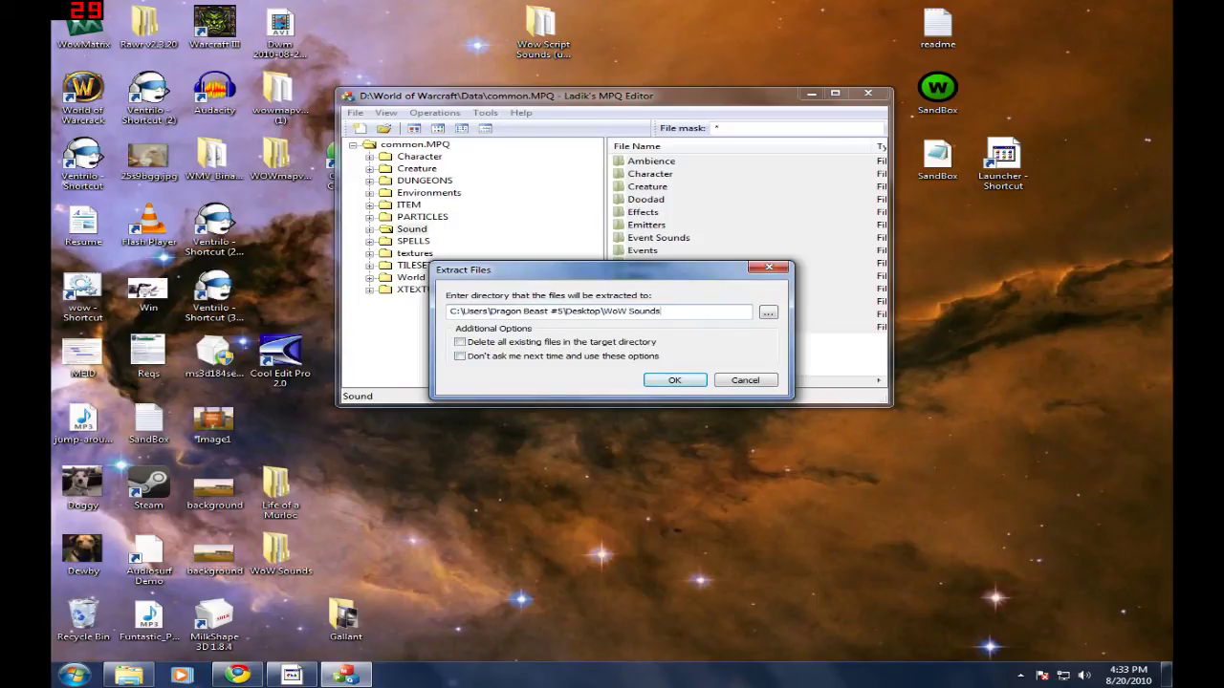
key(Return)
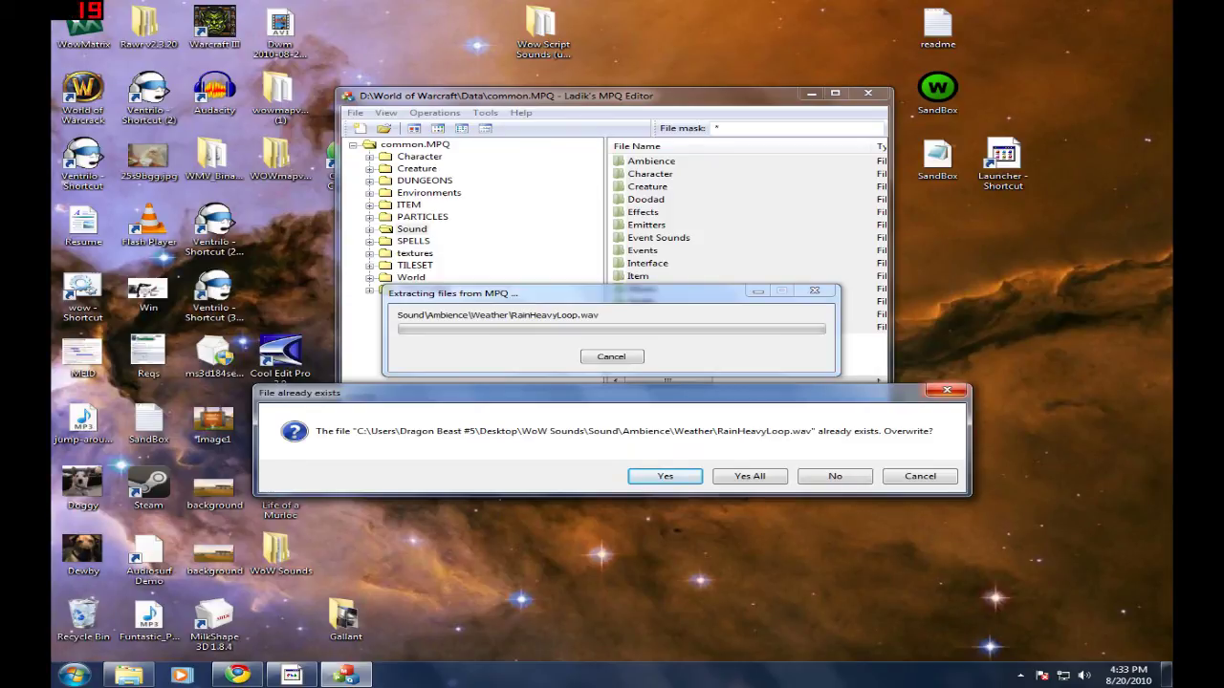
click(946, 390)
Step: Open the common-2.MPQ archive from the World of Warcraft Data folder to check its folders
click(355, 113)
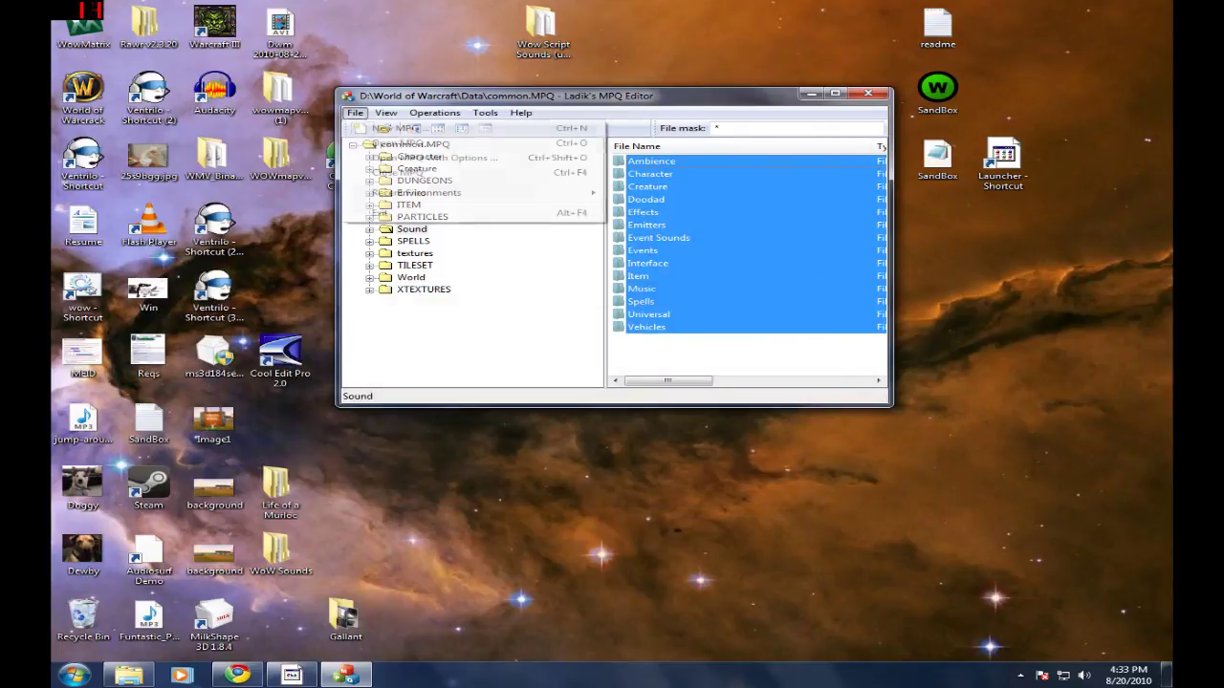
click(402, 142)
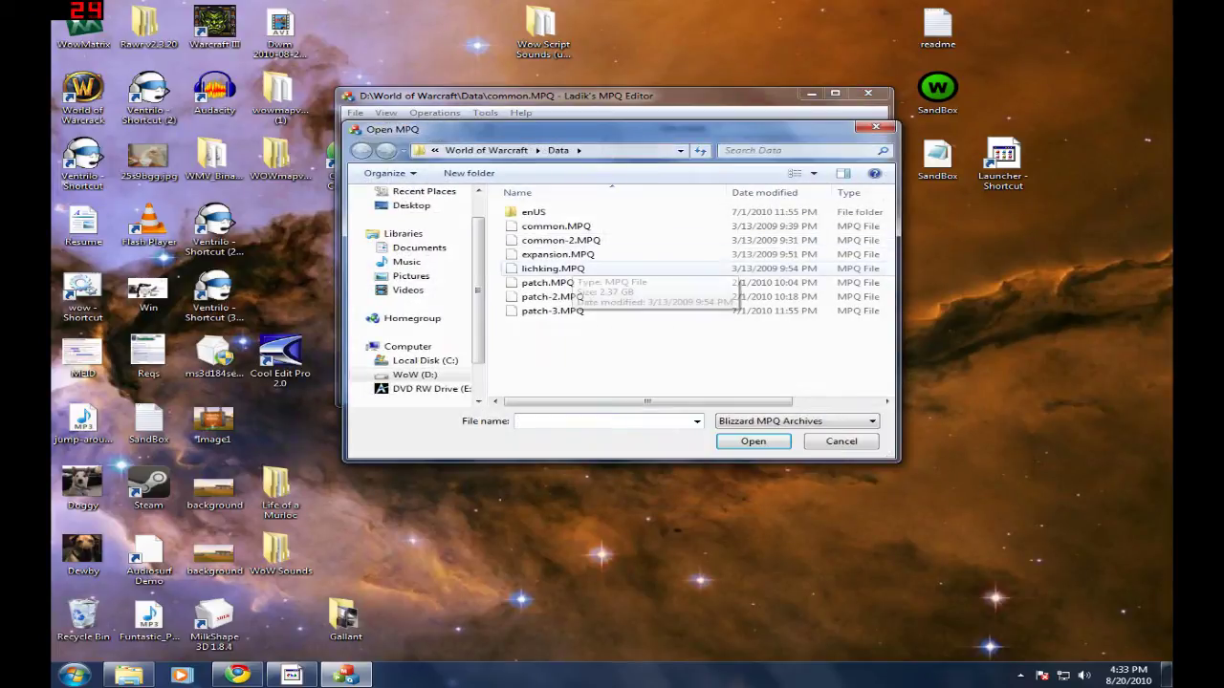
double_click(562, 240)
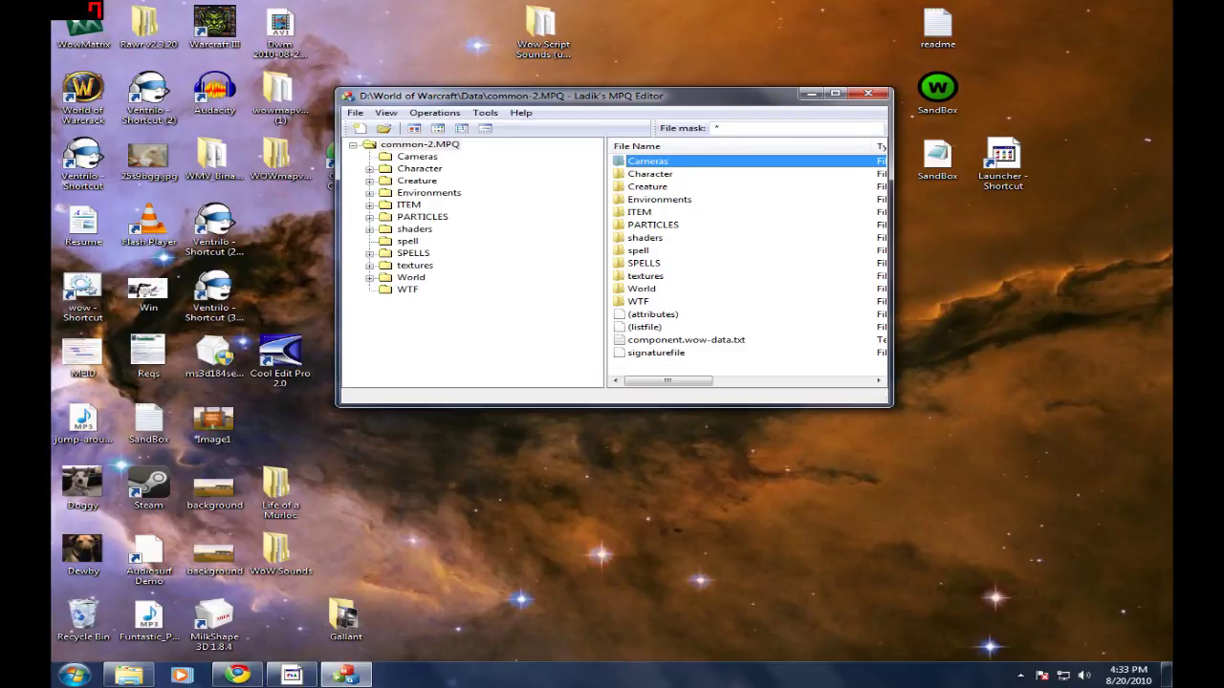
Step: Open expansion.MPQ from the World of Warcraft Data folder and display the contents of its Sound folder
click(355, 112)
click(402, 142)
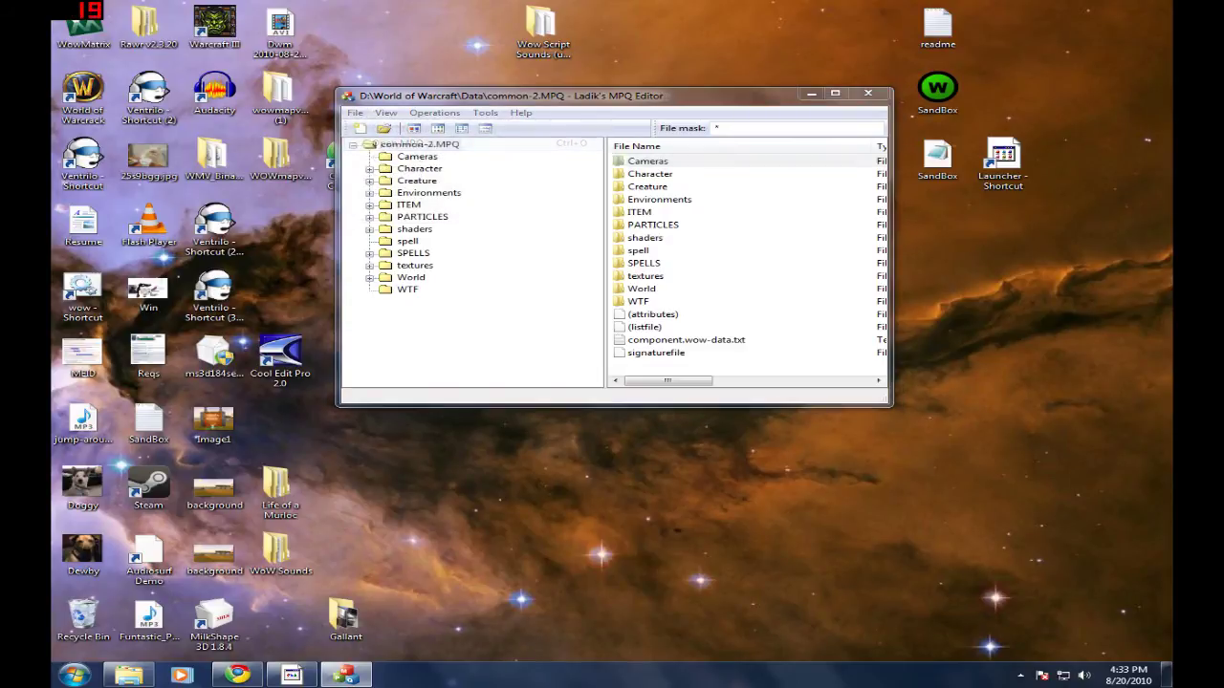
double_click(557, 254)
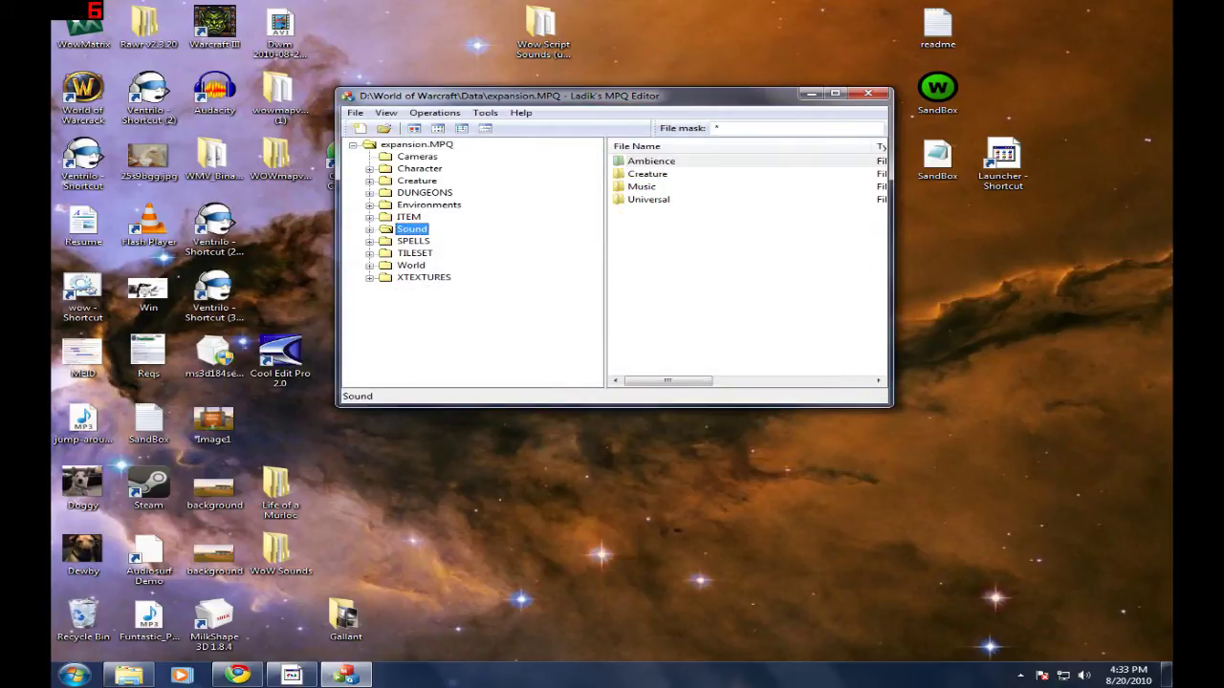
Step: Extract the Ambience, Creature, Music and Universal folders to the desktop's WoW Sounds folder and close the MPQ editor
drag(703, 252, 680, 157)
right_click(658, 167)
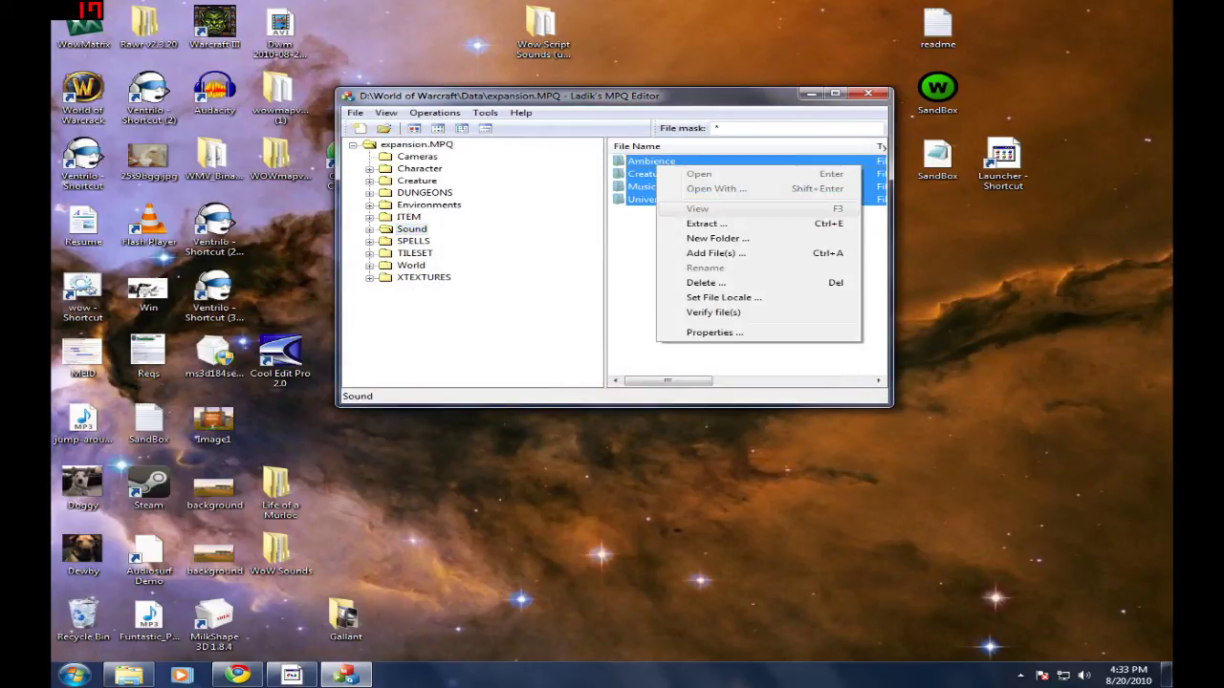
click(707, 224)
click(661, 312)
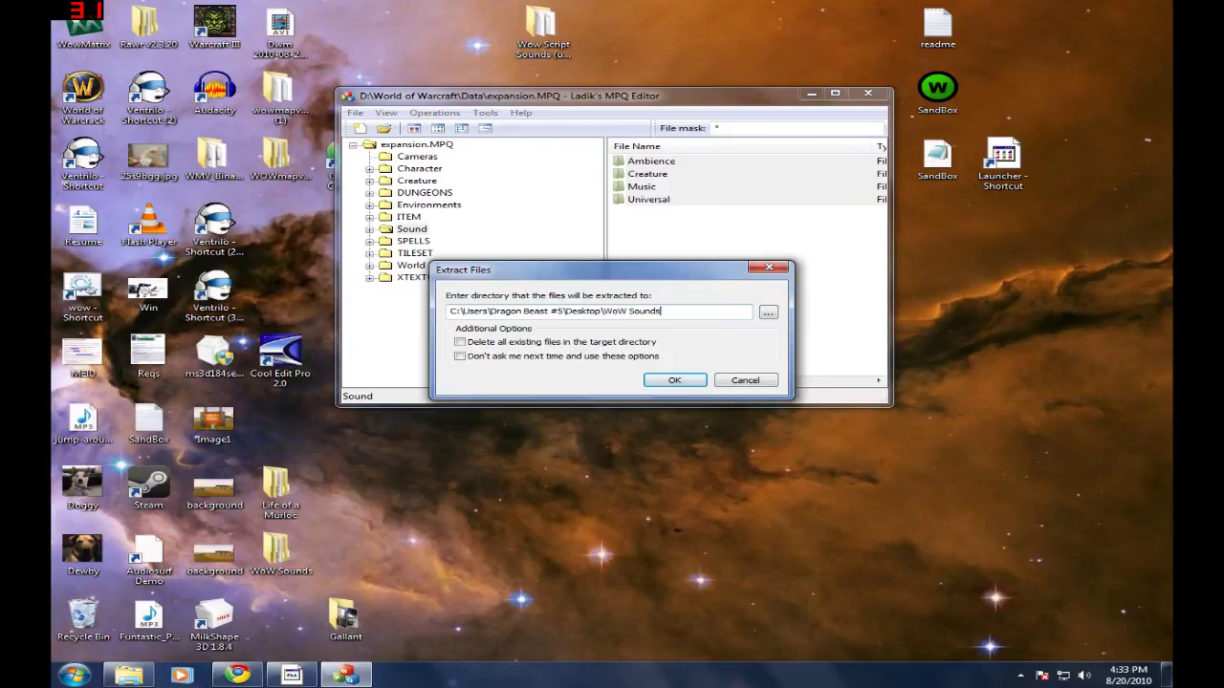
click(674, 380)
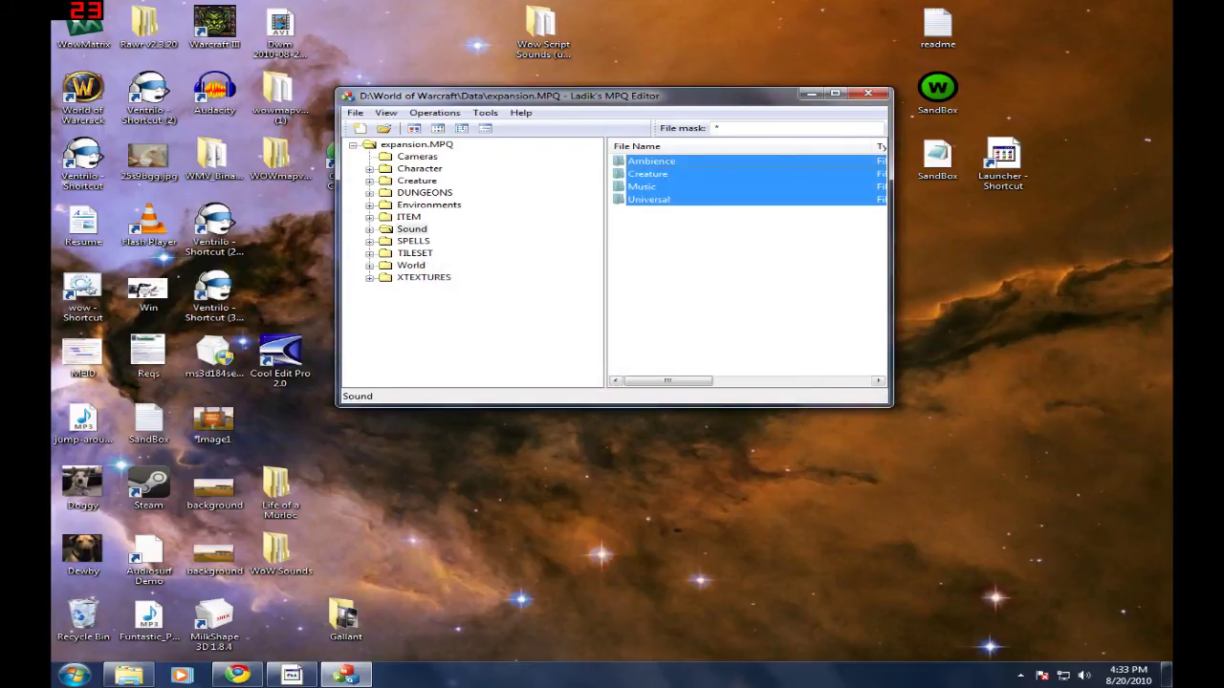
click(867, 93)
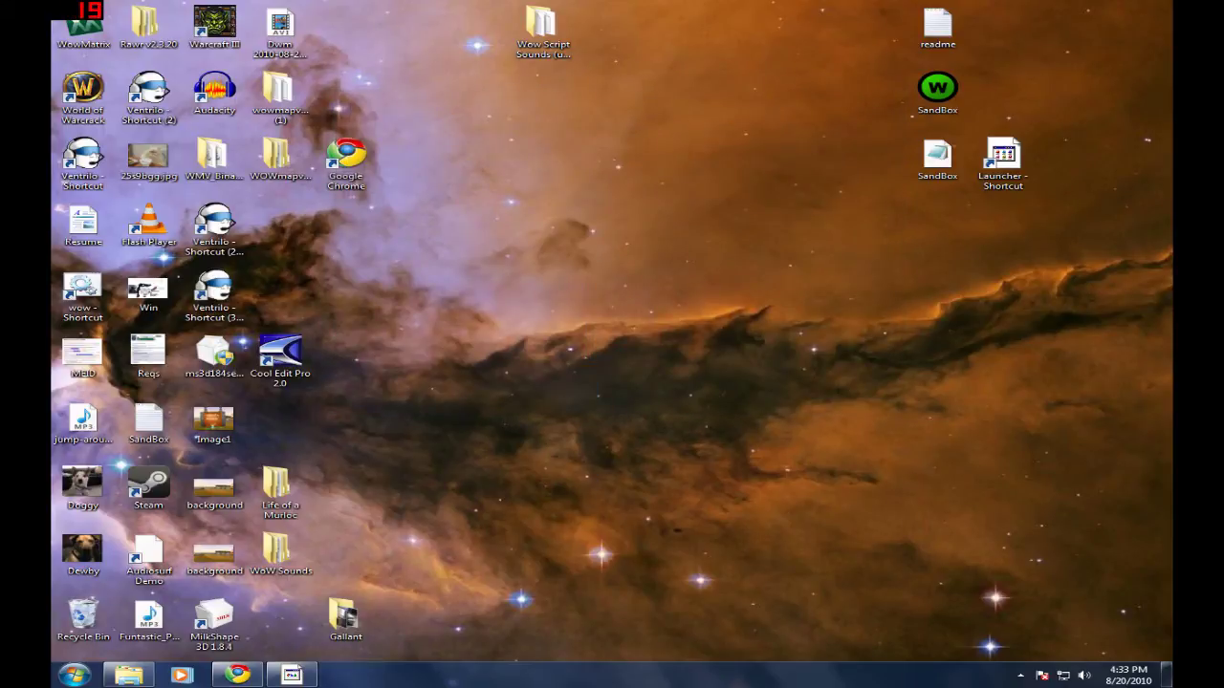
Step: Search the desktop's WoW Sounds folder for "gun", look over the matching files and clear the search
double_click(280, 552)
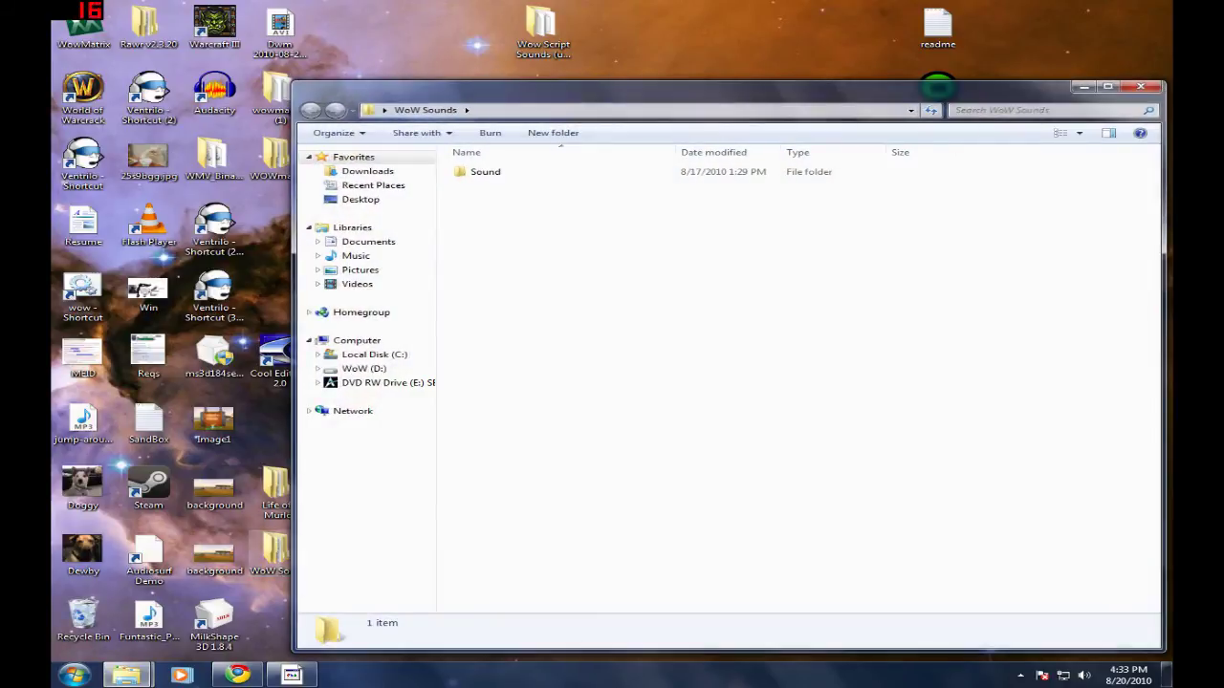
click(1042, 111)
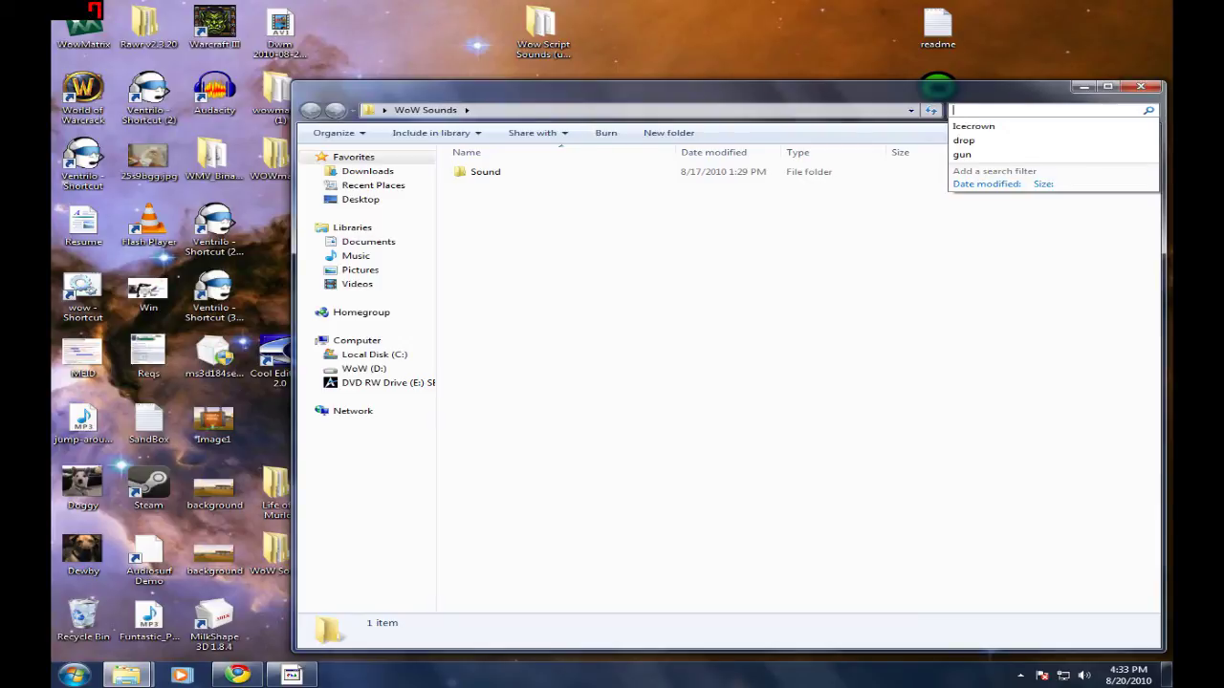
text(gun)
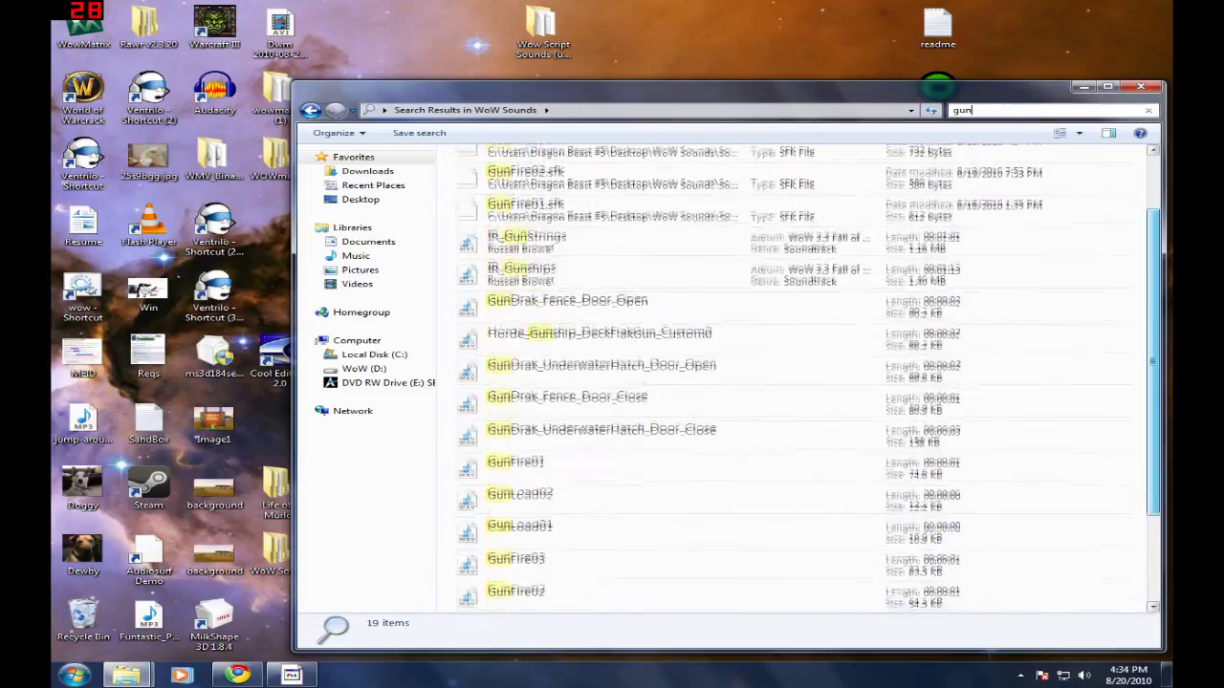
click(1023, 110)
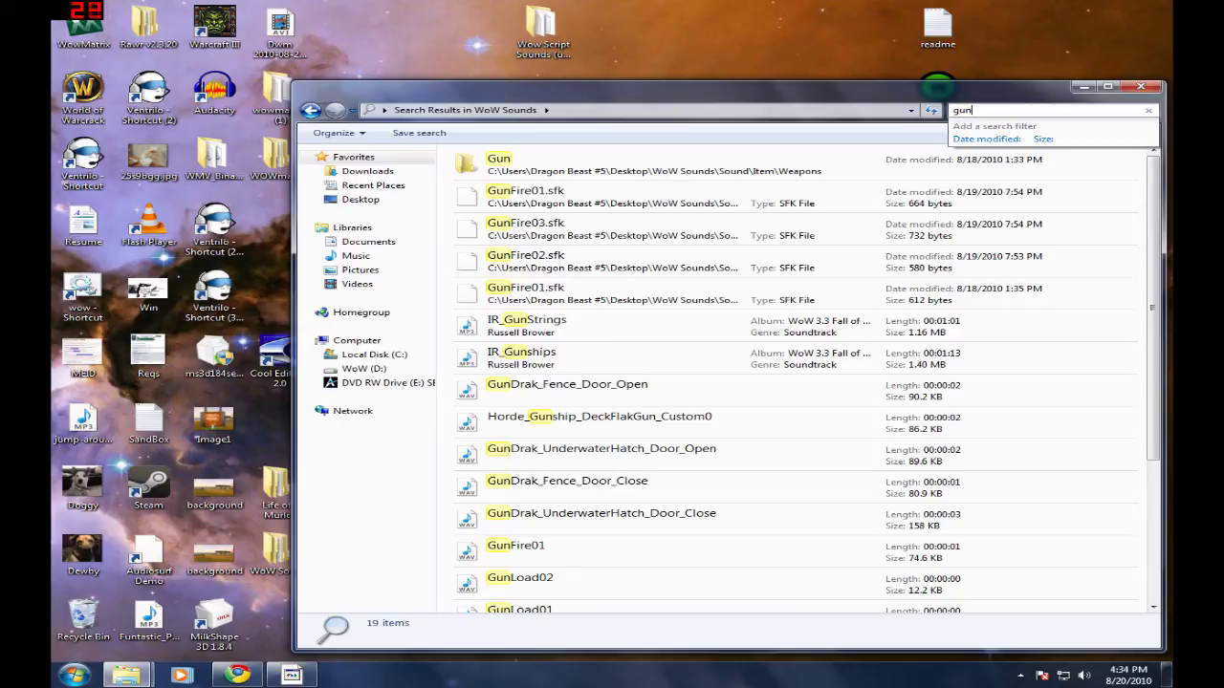
double_click(962, 110)
key(BackSpace)
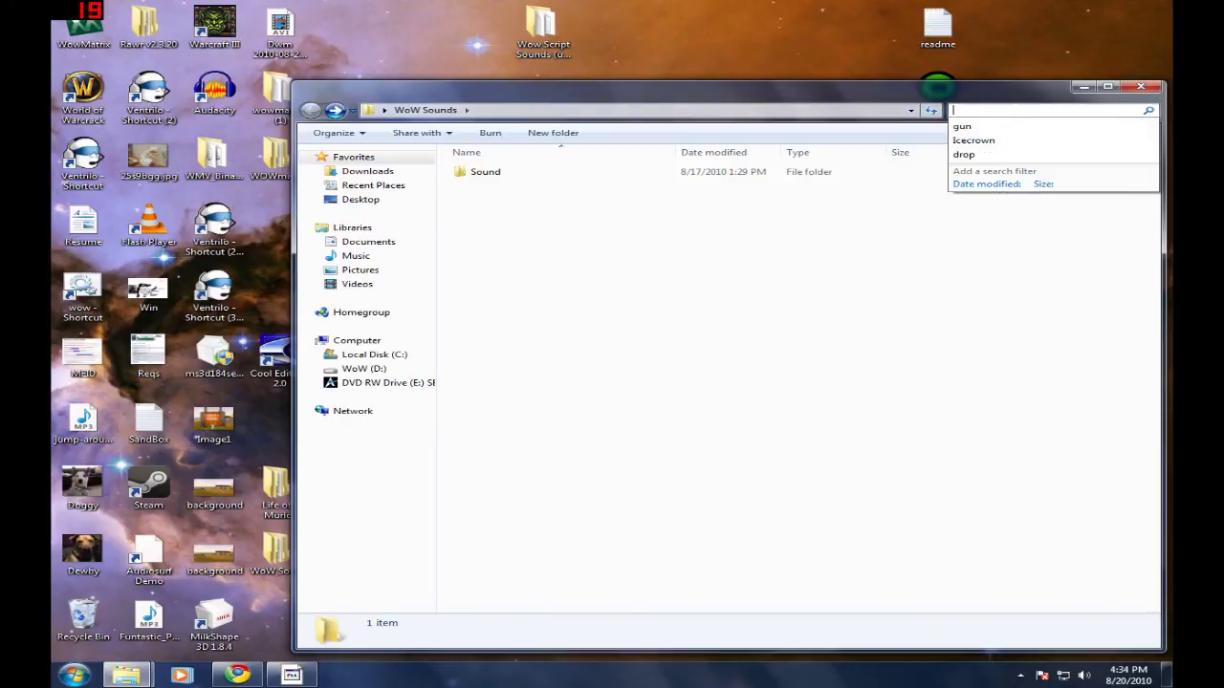
Step: Examine the subfolders inside the extracted Sound folder and return to the WoW Sounds folder
click(612, 172)
key(Return)
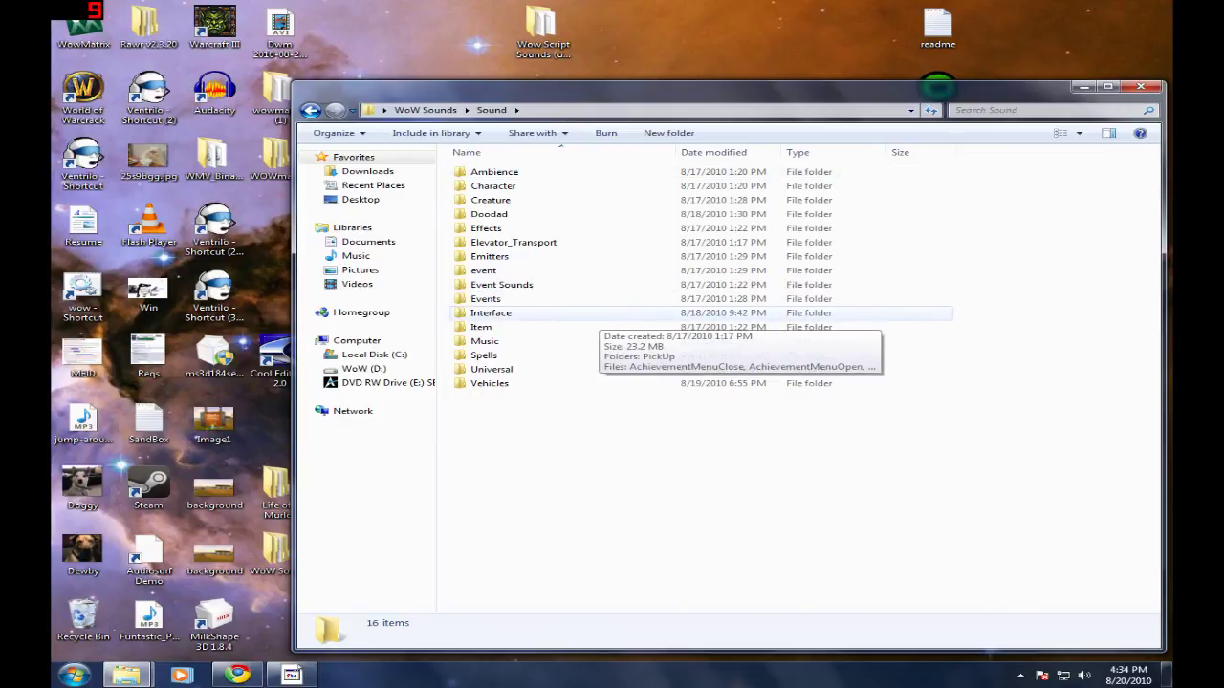
click(588, 312)
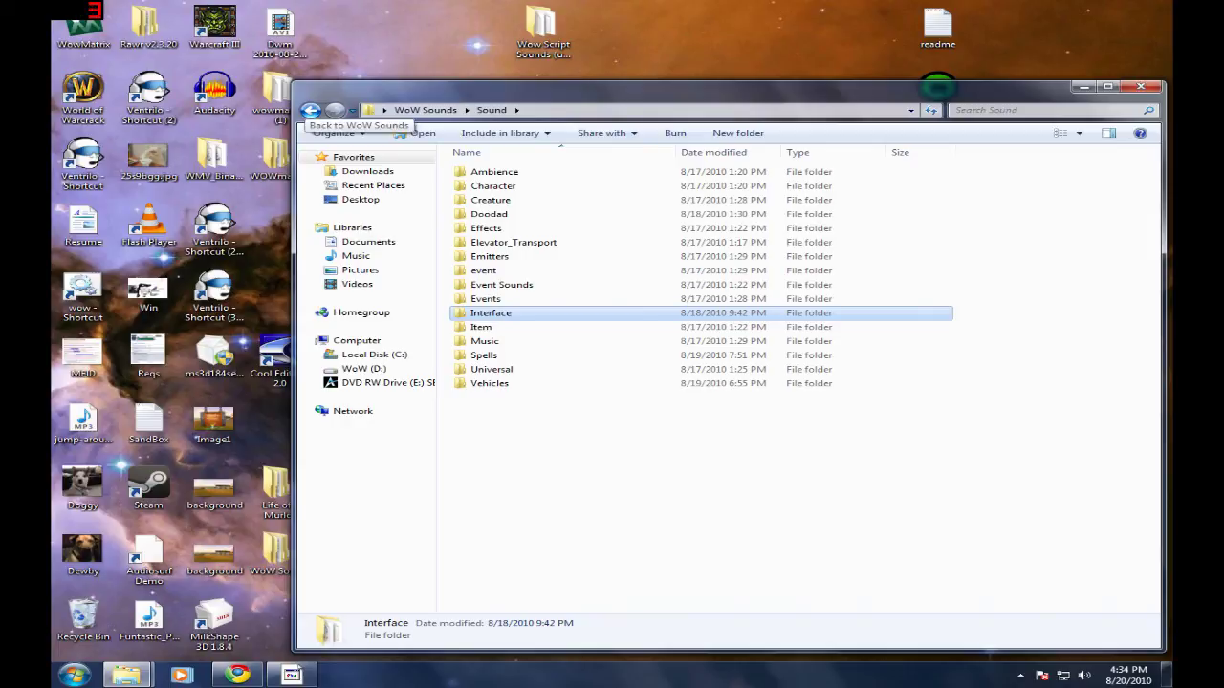
click(310, 111)
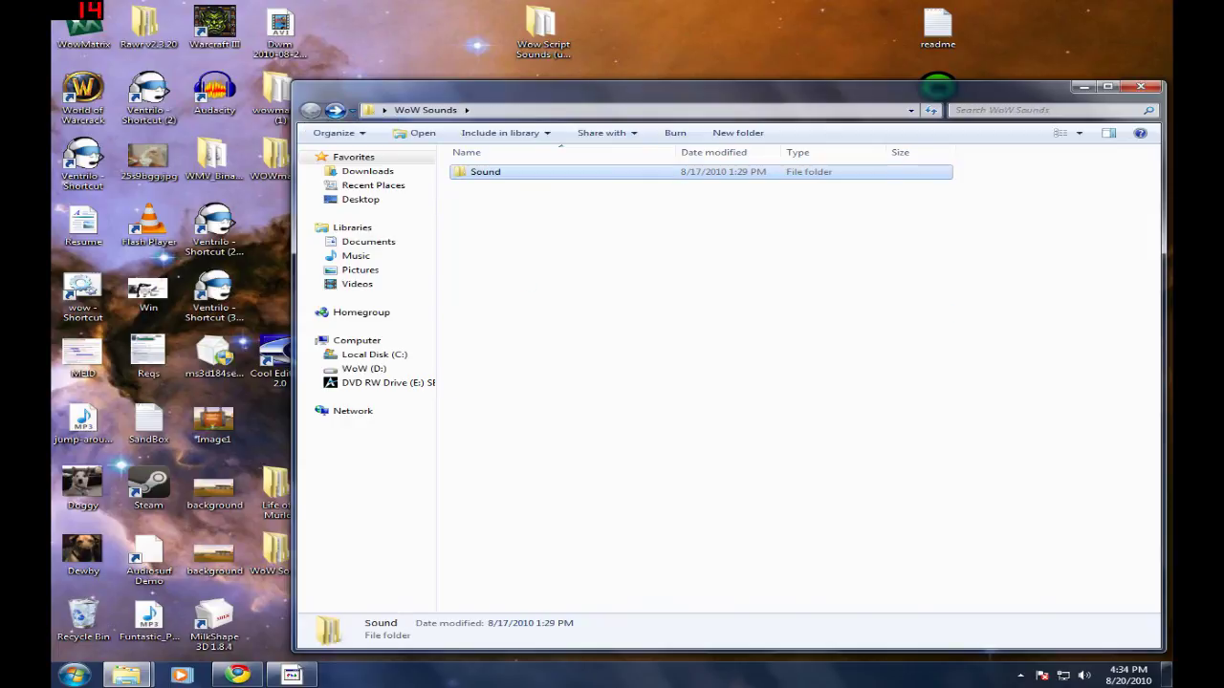